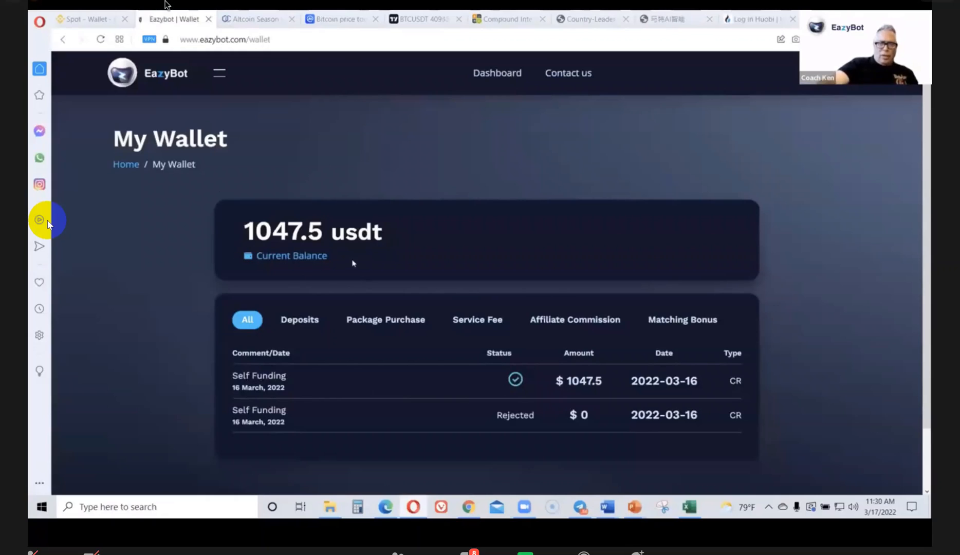
Buy the VIP package for $995 through Upgrade Subscription, confirming the deduction from the wallet
{"action": "left_click", "coordinate": [219, 75]}
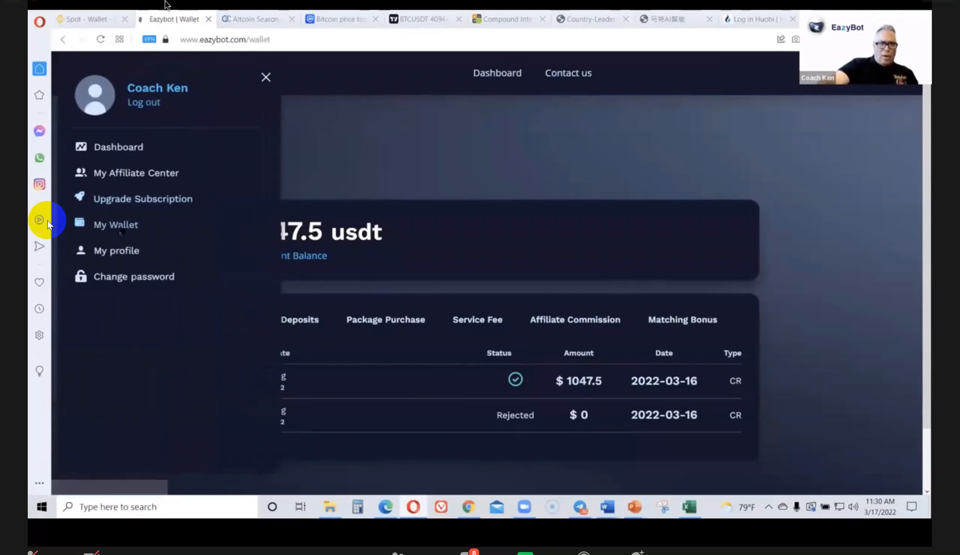
{"action": "left_click", "coordinate": [120, 202]}
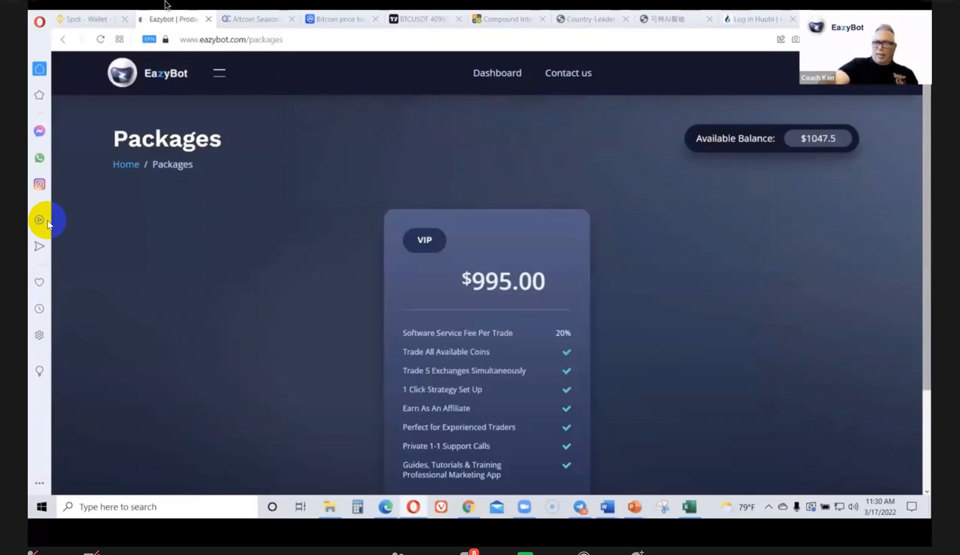
{"action": "scroll", "coordinate": [486, 273], "scroll_direction": "down", "scroll_amount": 2}
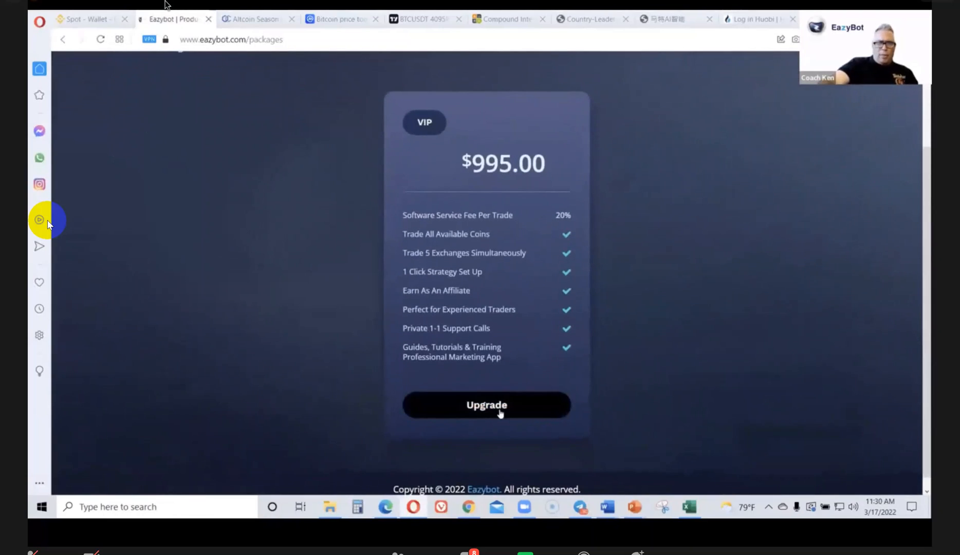
{"action": "left_click", "coordinate": [421, 403]}
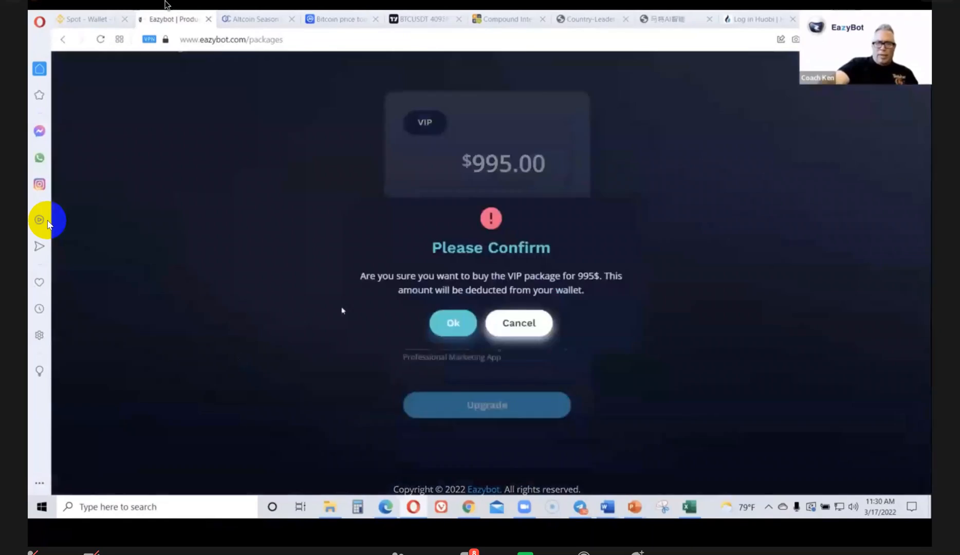
{"action": "left_click", "coordinate": [451, 324]}
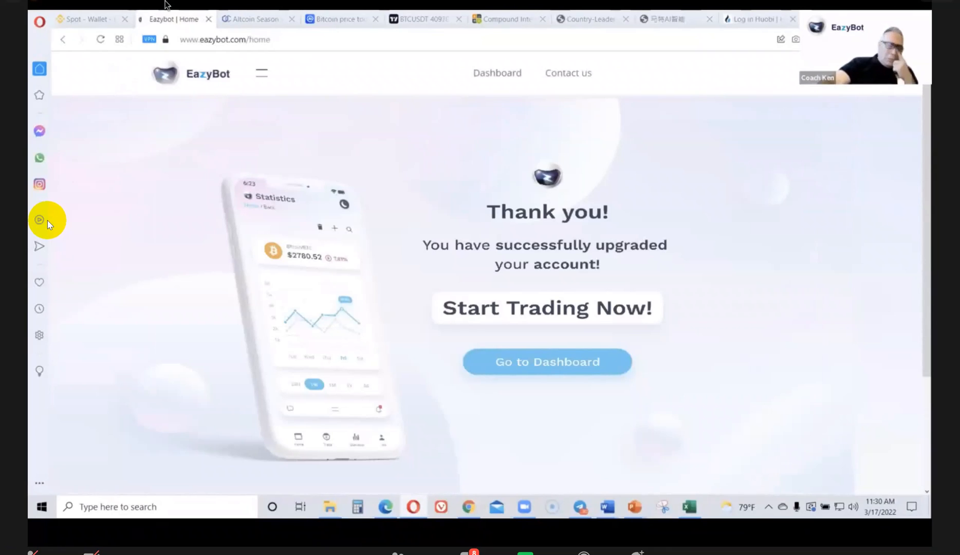
Open My Wallet and review the transaction list and current balance
{"action": "left_click", "coordinate": [262, 75]}
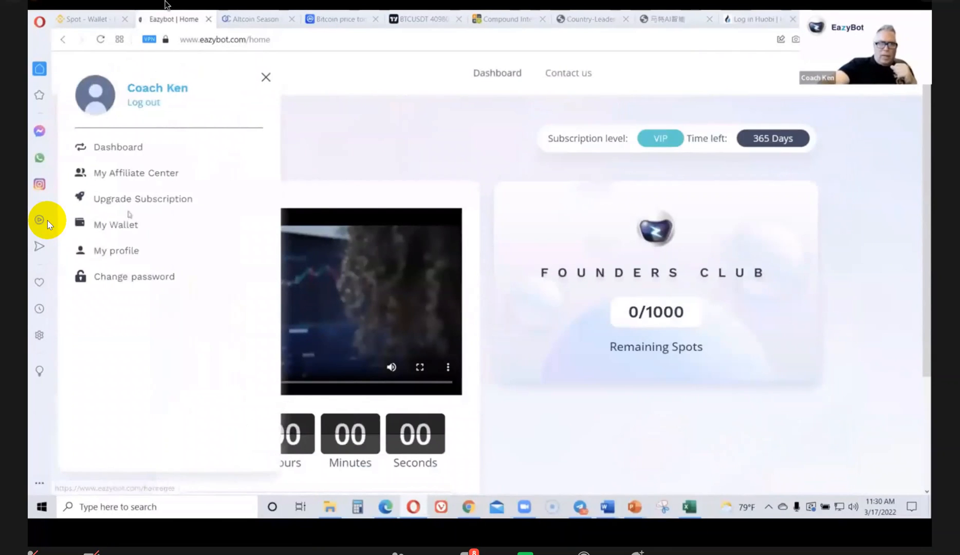
{"action": "left_click", "coordinate": [117, 226]}
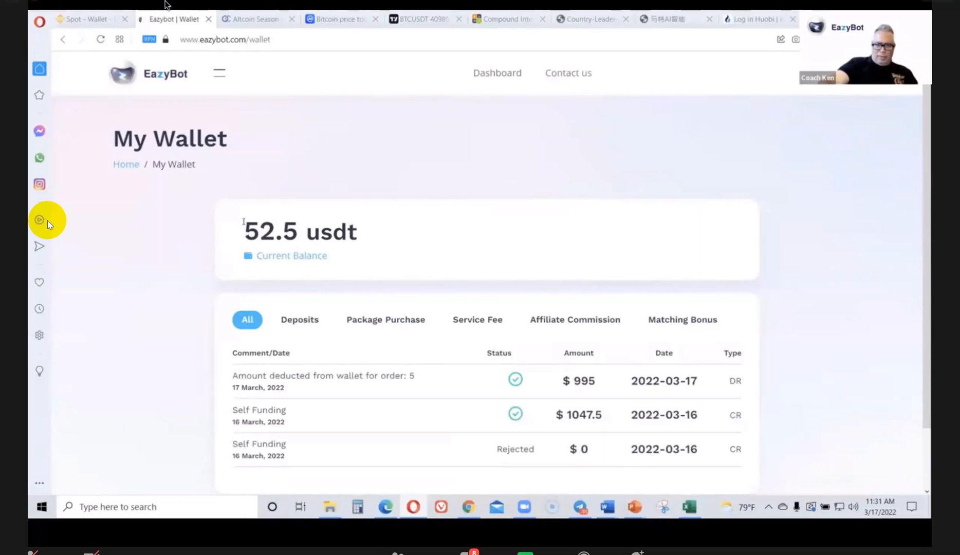
{"action": "scroll", "coordinate": [243, 221], "scroll_direction": "down", "scroll_amount": 2}
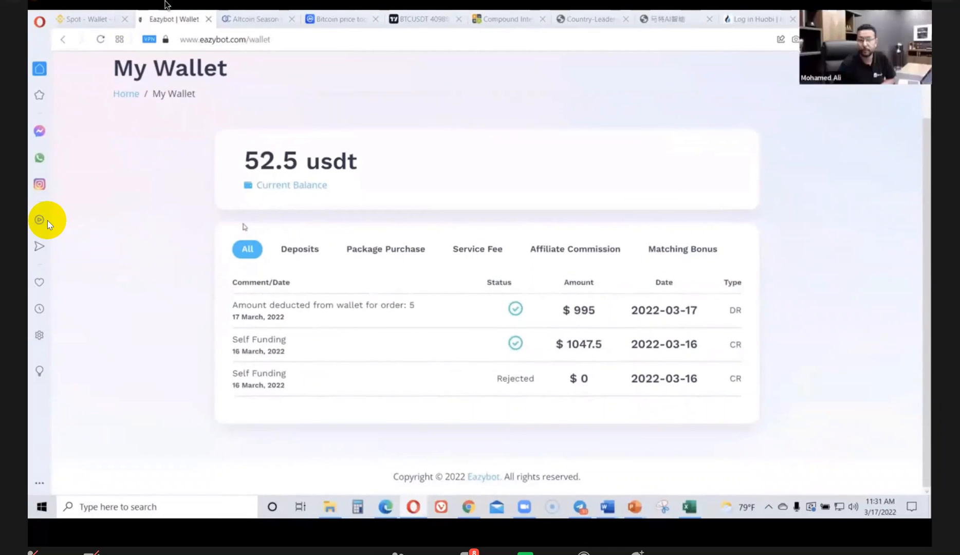
{"action": "scroll", "coordinate": [245, 227], "scroll_direction": "up", "scroll_amount": 2}
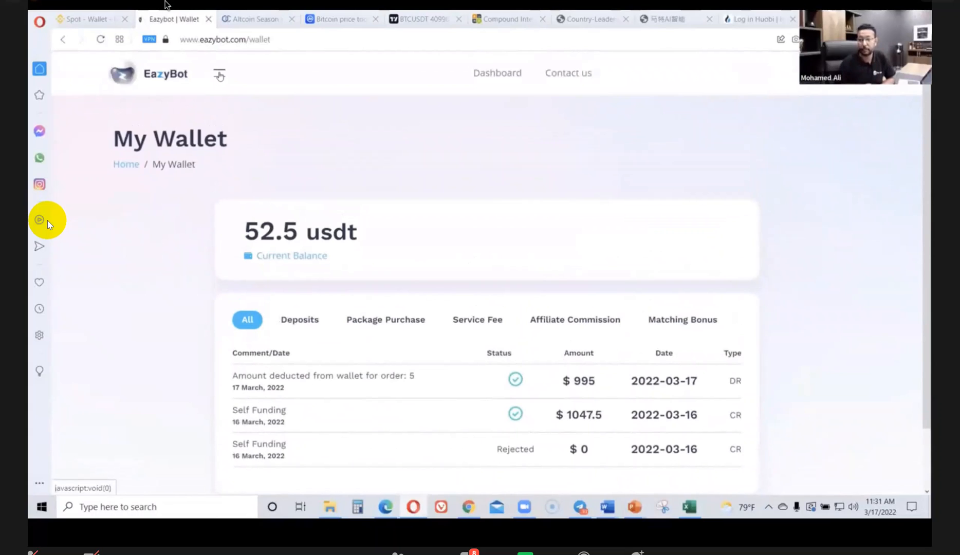
Open the form for adding a new user exchange under Bot Management
{"action": "left_click", "coordinate": [220, 76]}
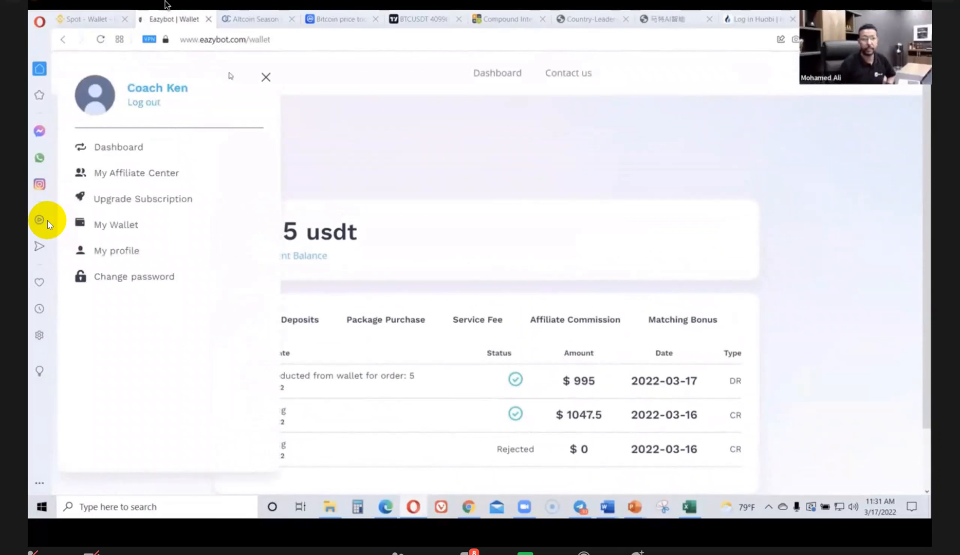
{"action": "left_click", "coordinate": [266, 77]}
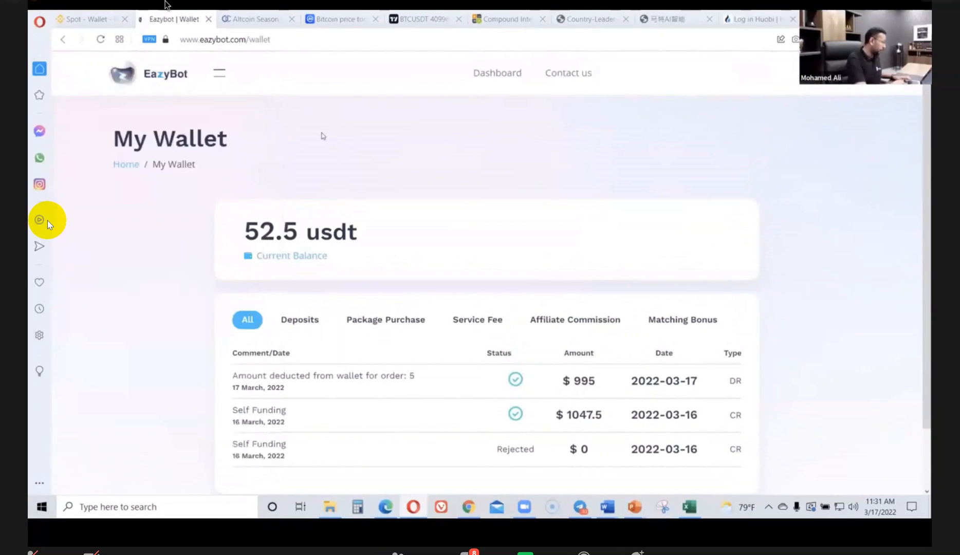
{"action": "left_click", "coordinate": [220, 74]}
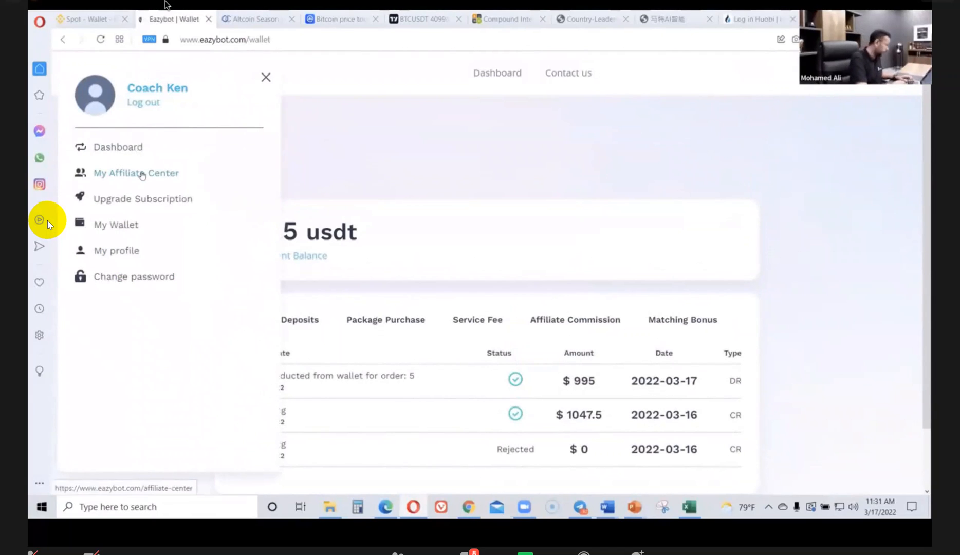
{"action": "left_click", "coordinate": [126, 151]}
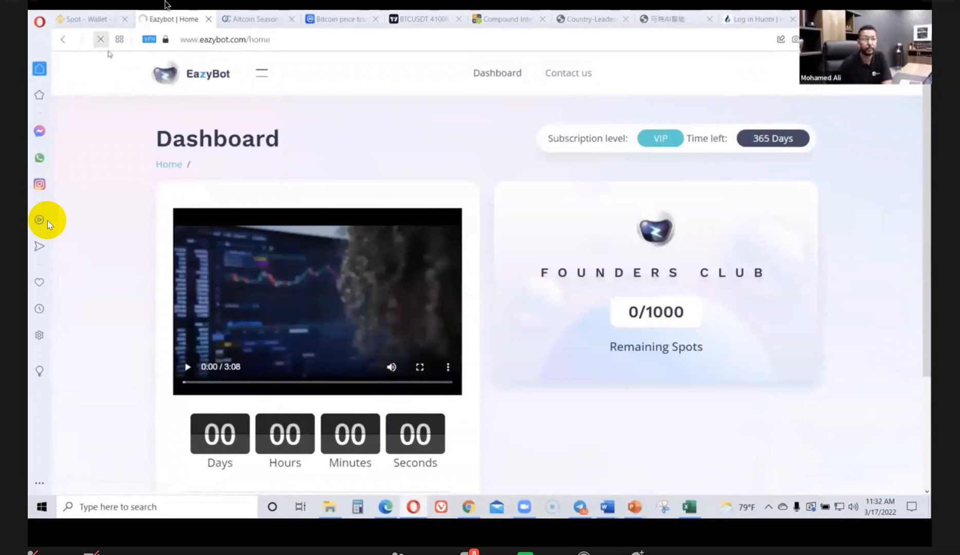
{"action": "left_click", "coordinate": [262, 74]}
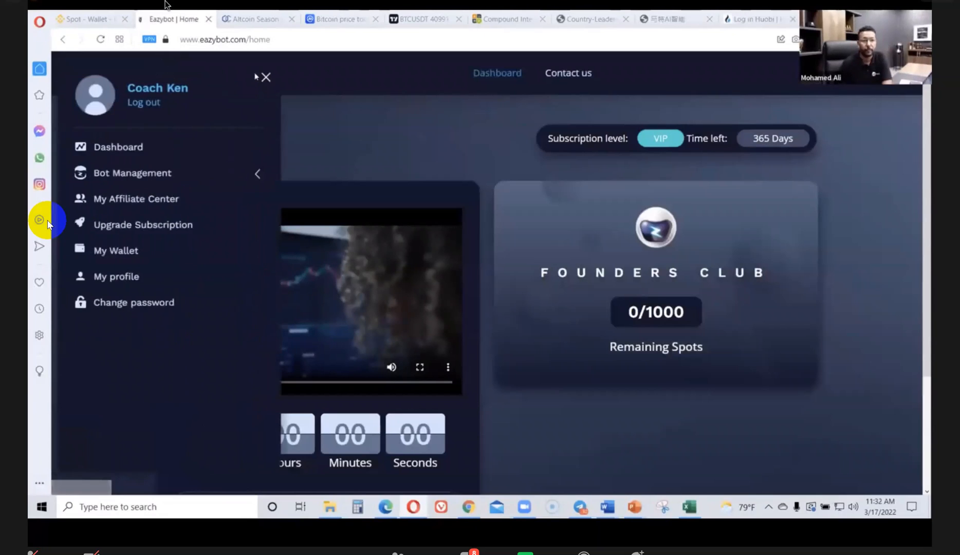
{"action": "left_click", "coordinate": [138, 178]}
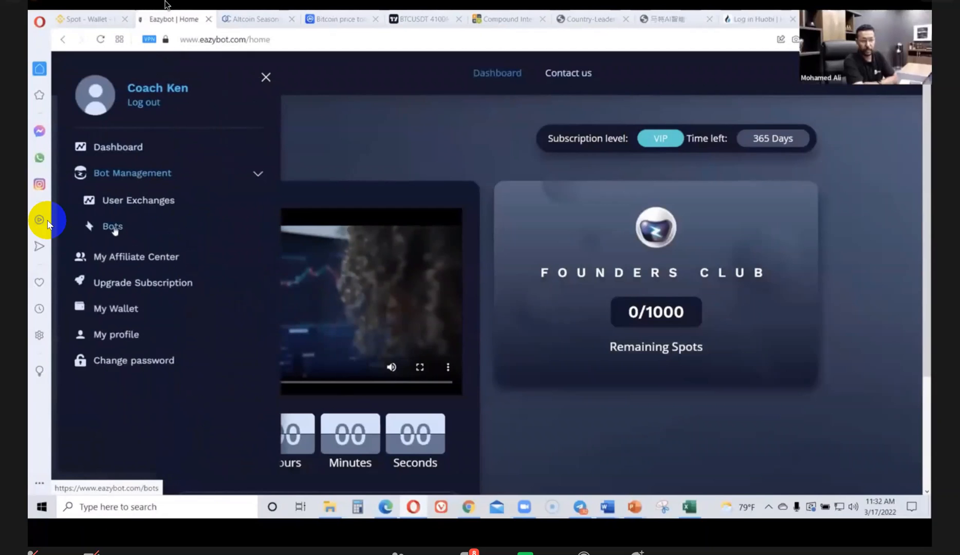
{"action": "left_click", "coordinate": [114, 204]}
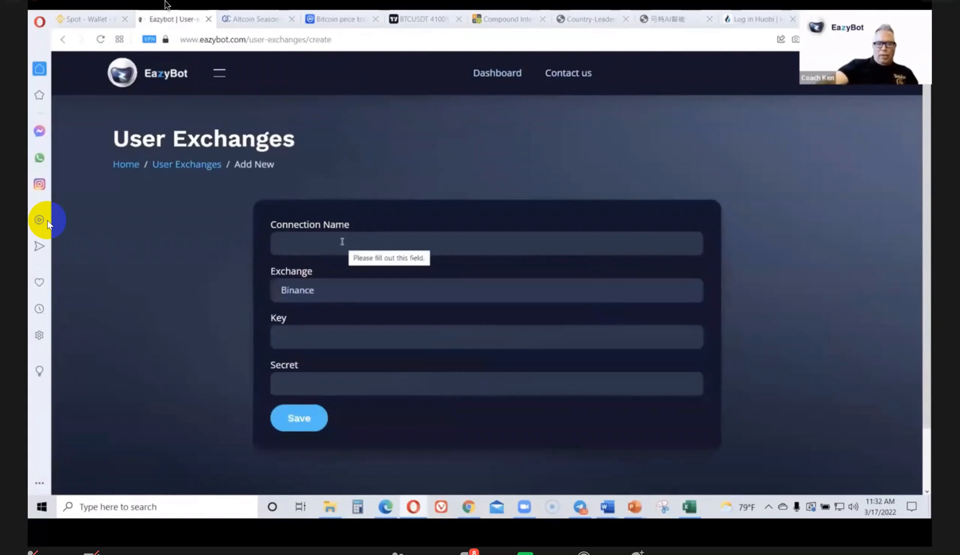
Enter the account holder's name as the connection name for the Binance exchange and move to the Secret field
{"action": "left_click", "coordinate": [294, 242]}
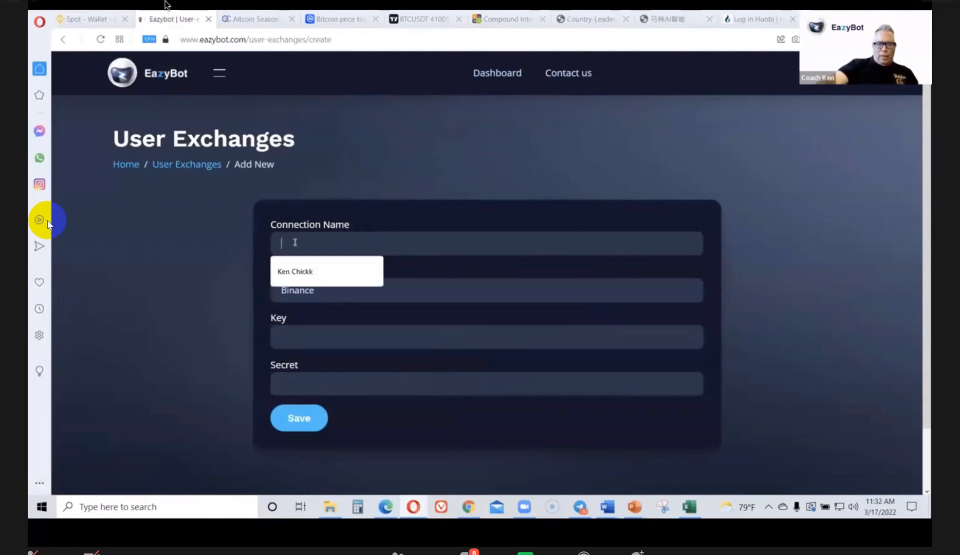
{"action": "left_click", "coordinate": [279, 204]}
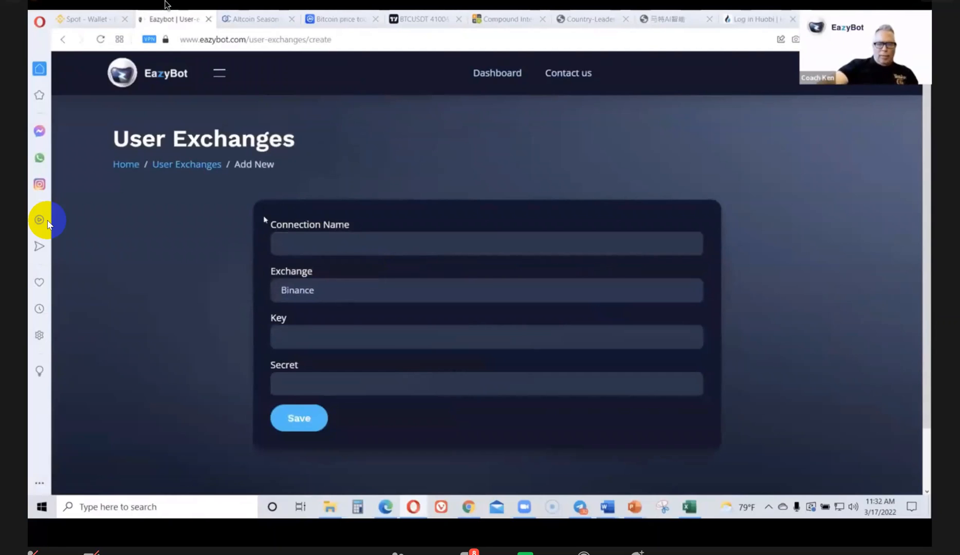
{"action": "left_click", "coordinate": [298, 245]}
{"action": "type", "text": "Coa"}
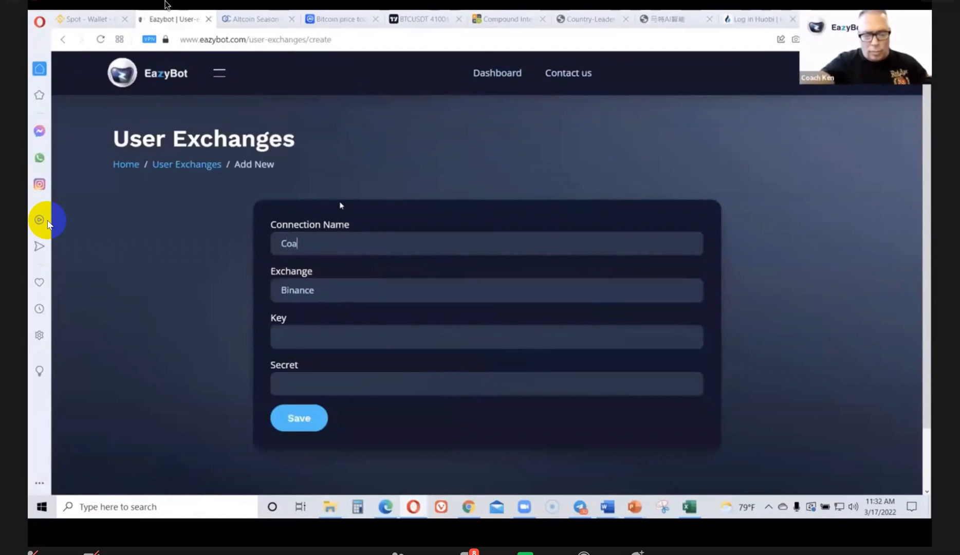
{"action": "type", "text": "ch Ken"}
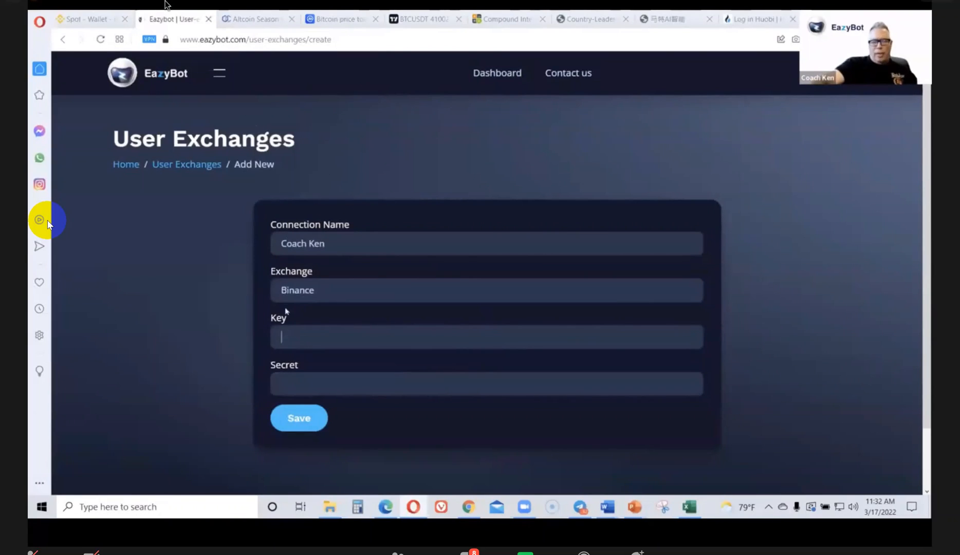
{"action": "left_click", "coordinate": [295, 385]}
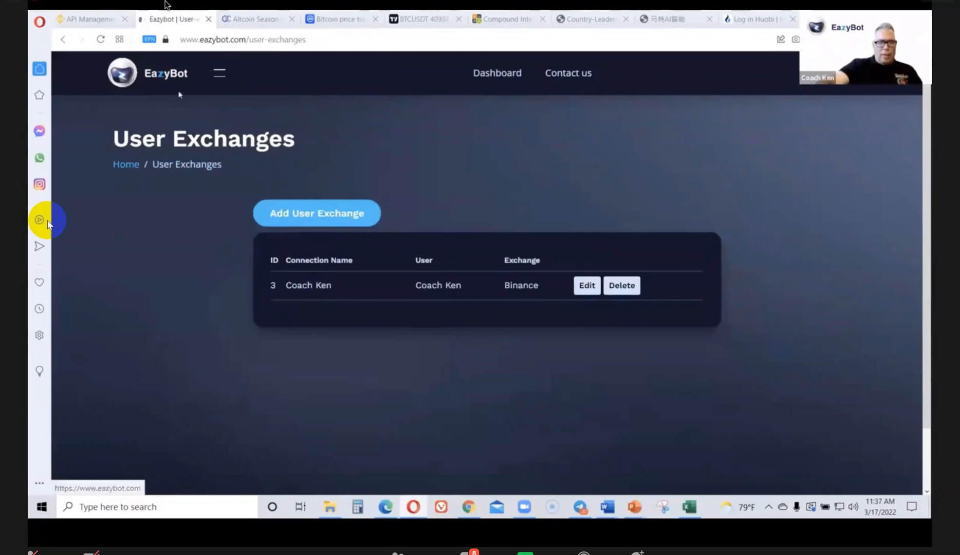
Open the form for adding a new bot under Bot Management
{"action": "left_click", "coordinate": [220, 76]}
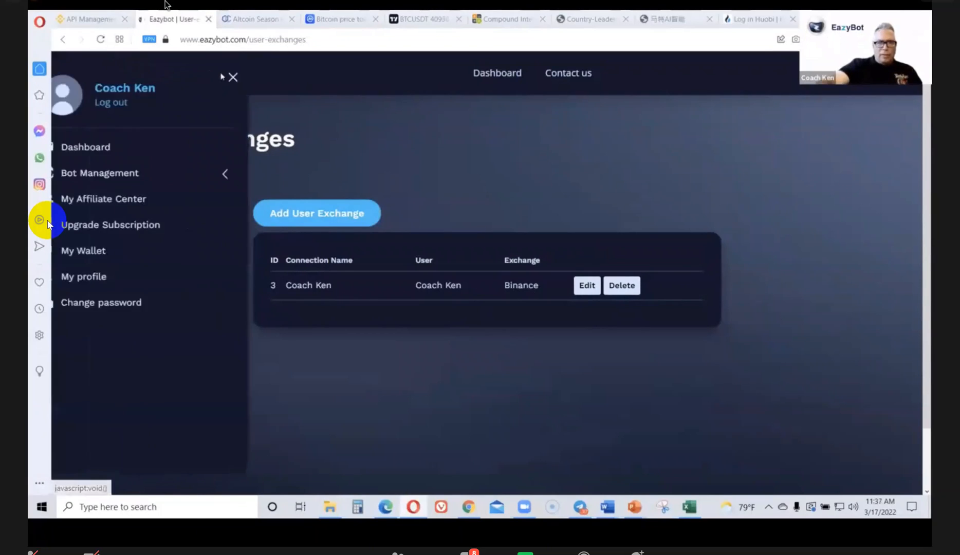
{"action": "left_click", "coordinate": [140, 175]}
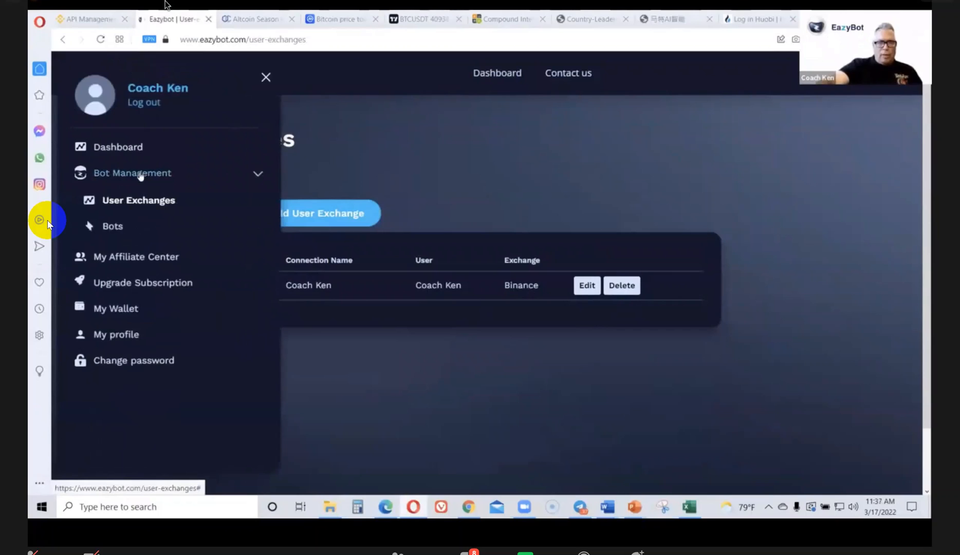
{"action": "left_click", "coordinate": [111, 227]}
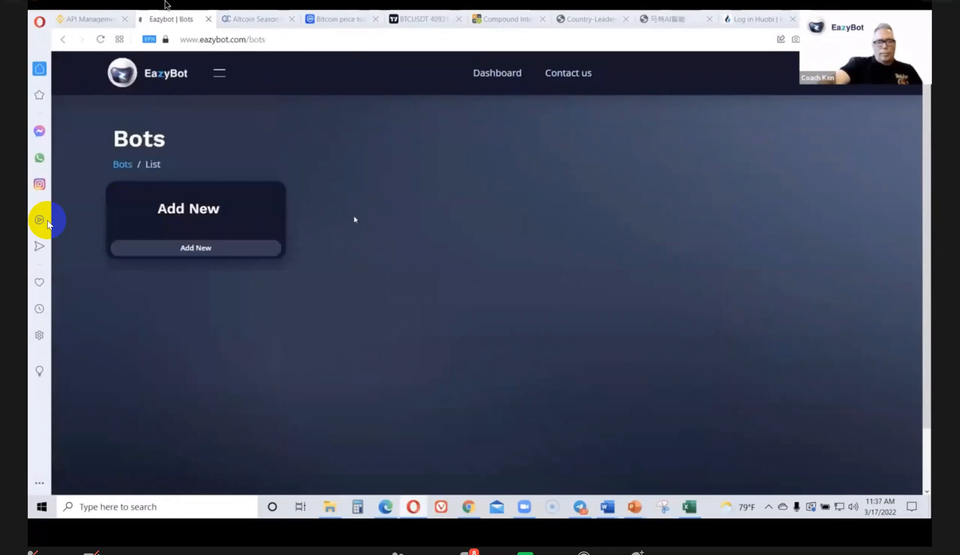
{"action": "left_click", "coordinate": [198, 212]}
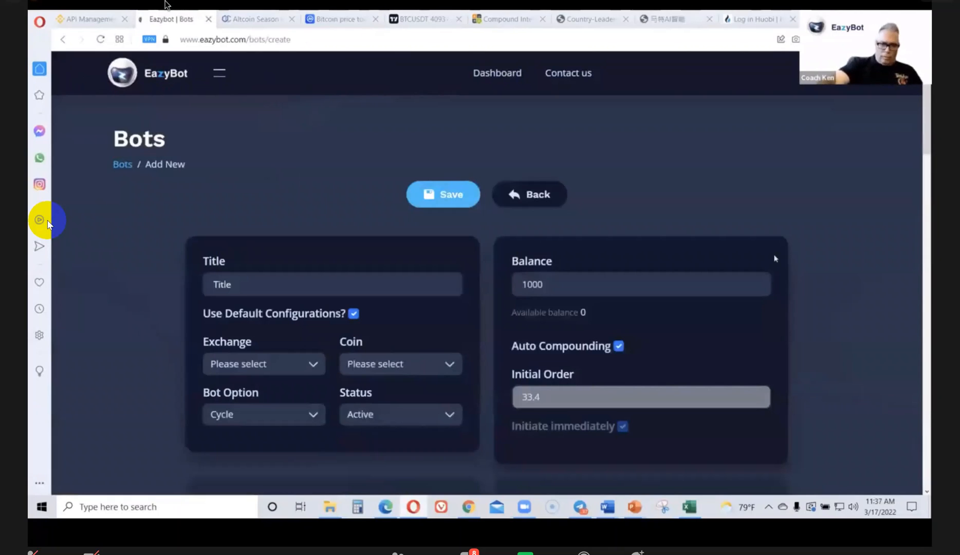
Scroll through the new bot's settings, including take-profit options and the covers table
{"action": "scroll", "coordinate": [846, 269], "scroll_direction": "down", "scroll_amount": 1}
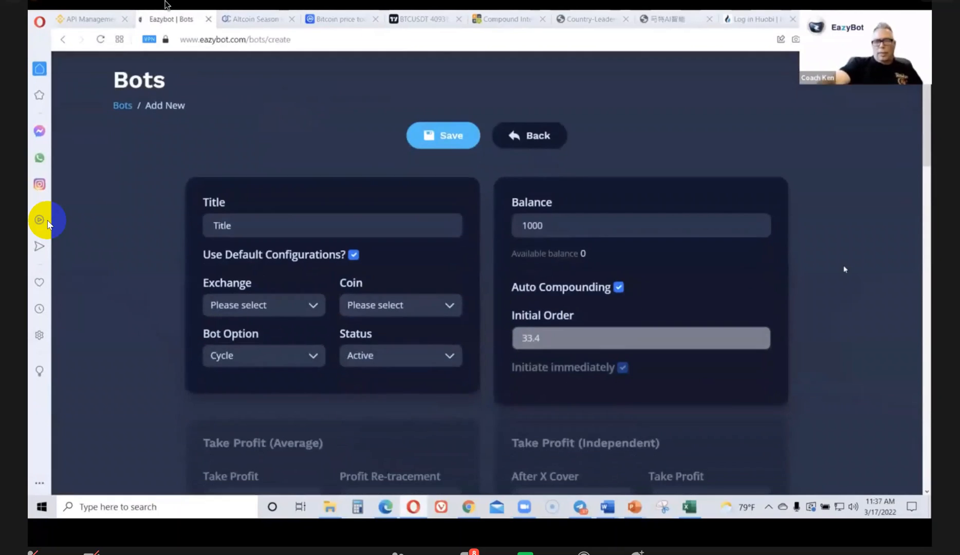
{"action": "scroll", "coordinate": [849, 267], "scroll_direction": "down", "scroll_amount": 3}
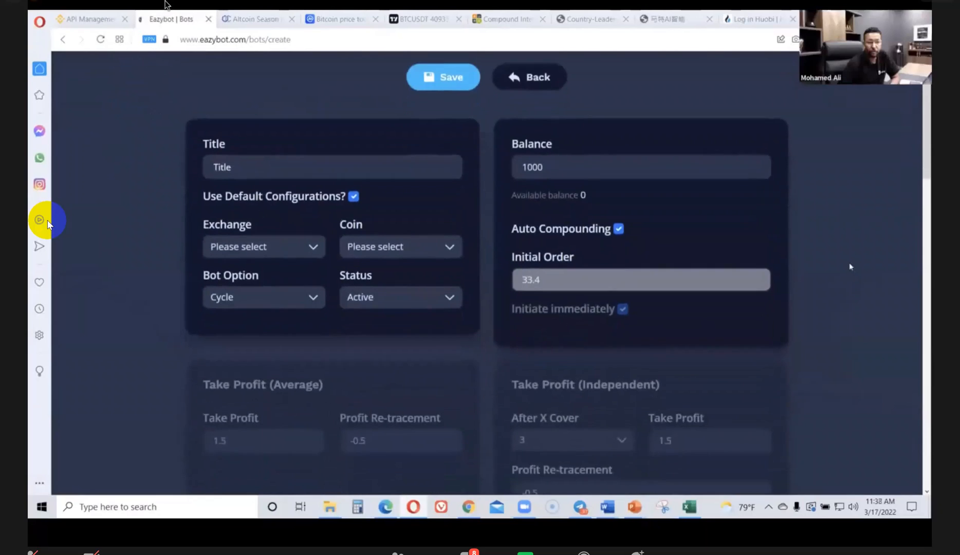
{"action": "scroll", "coordinate": [849, 266], "scroll_direction": "up", "scroll_amount": 3}
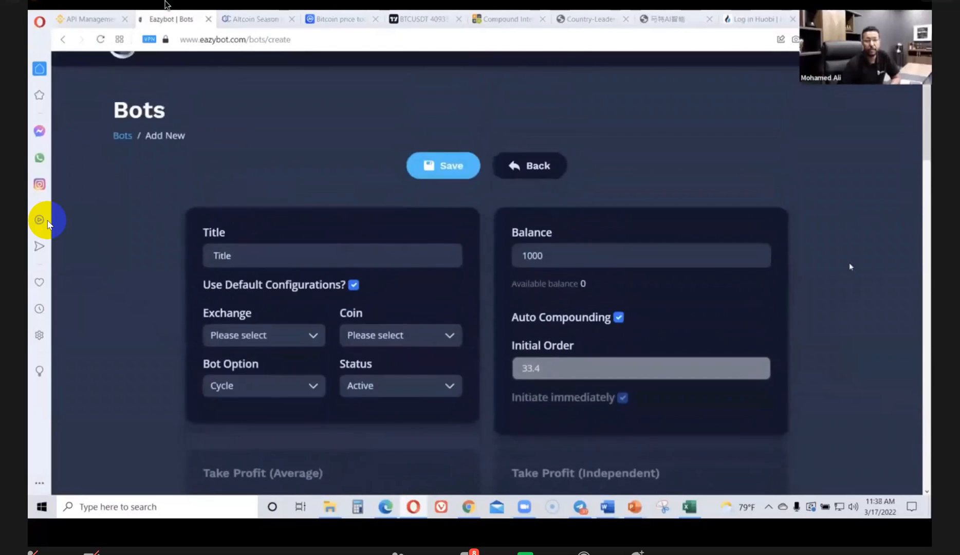
{"action": "scroll", "coordinate": [849, 266], "scroll_direction": "down", "scroll_amount": 7}
{"action": "scroll", "coordinate": [849, 267], "scroll_direction": "down", "scroll_amount": 7}
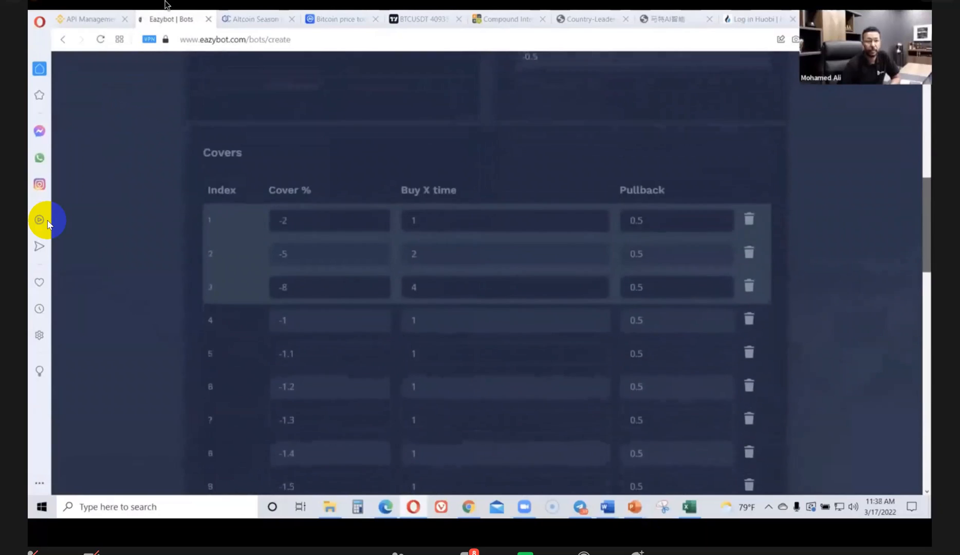
{"action": "scroll", "coordinate": [849, 266], "scroll_direction": "down", "scroll_amount": 10}
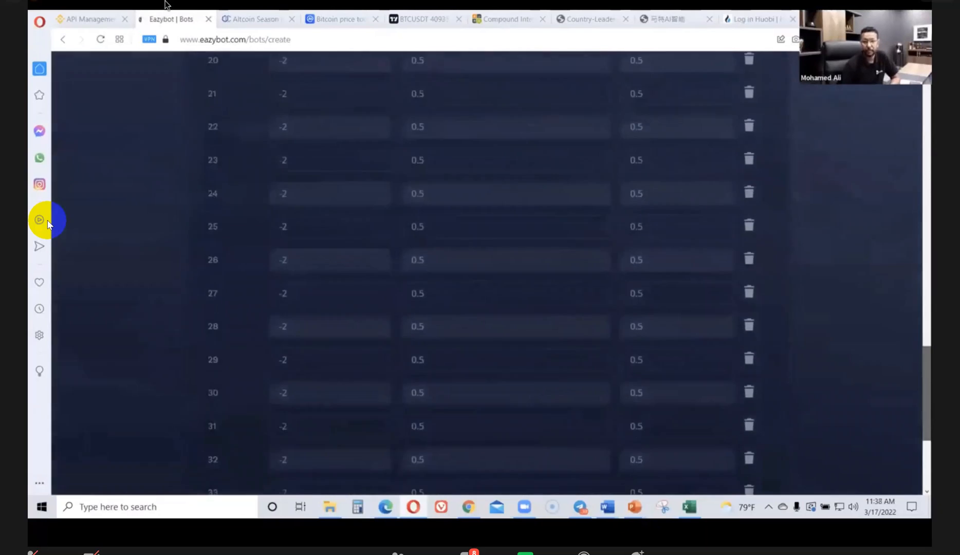
{"action": "scroll", "coordinate": [49, 223], "scroll_direction": "up", "scroll_amount": 6}
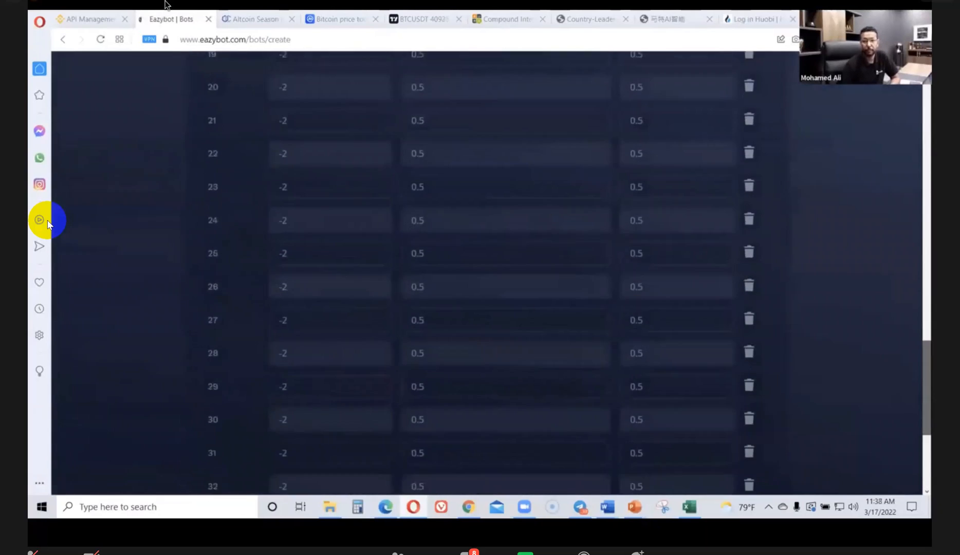
{"action": "scroll", "coordinate": [49, 224], "scroll_direction": "up", "scroll_amount": 16}
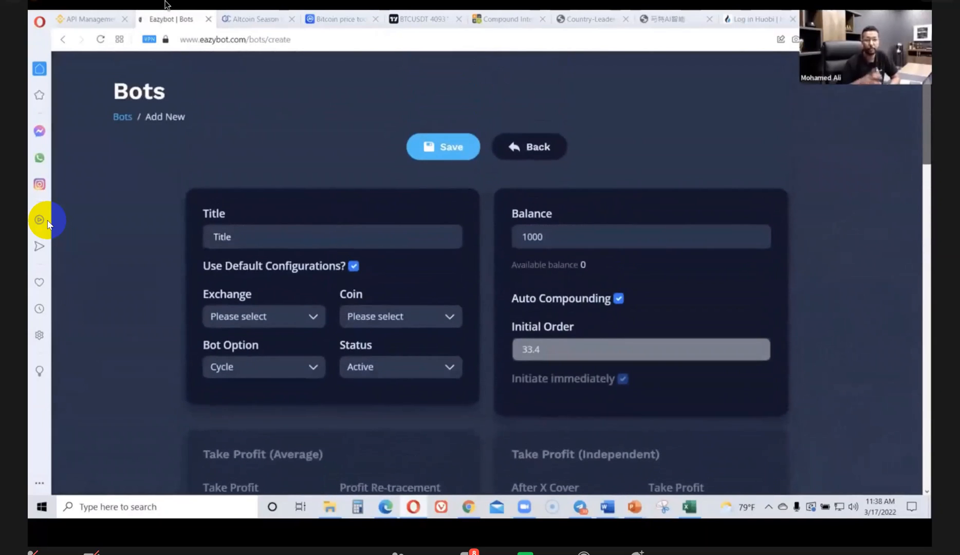
{"action": "scroll", "coordinate": [47, 221], "scroll_direction": "up", "scroll_amount": 1}
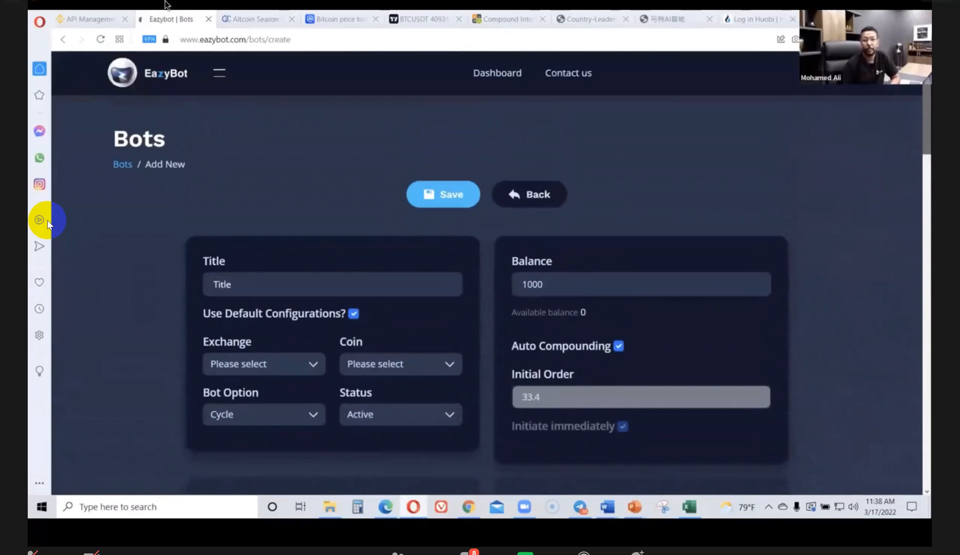
{"action": "scroll", "coordinate": [47, 223], "scroll_direction": "down", "scroll_amount": 2}
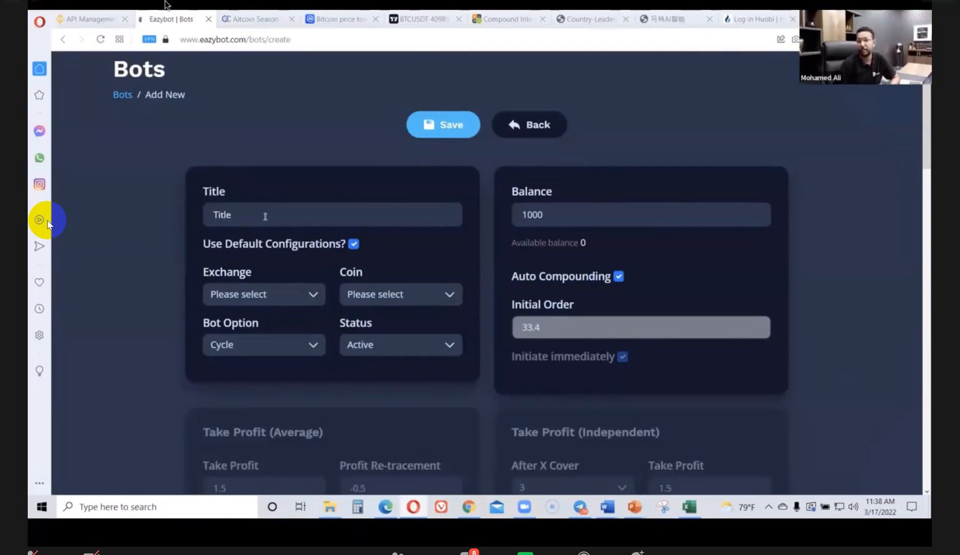
Select XRP/USDT as the new bot's coin and enter the title Ripple
{"action": "left_click", "coordinate": [394, 300]}
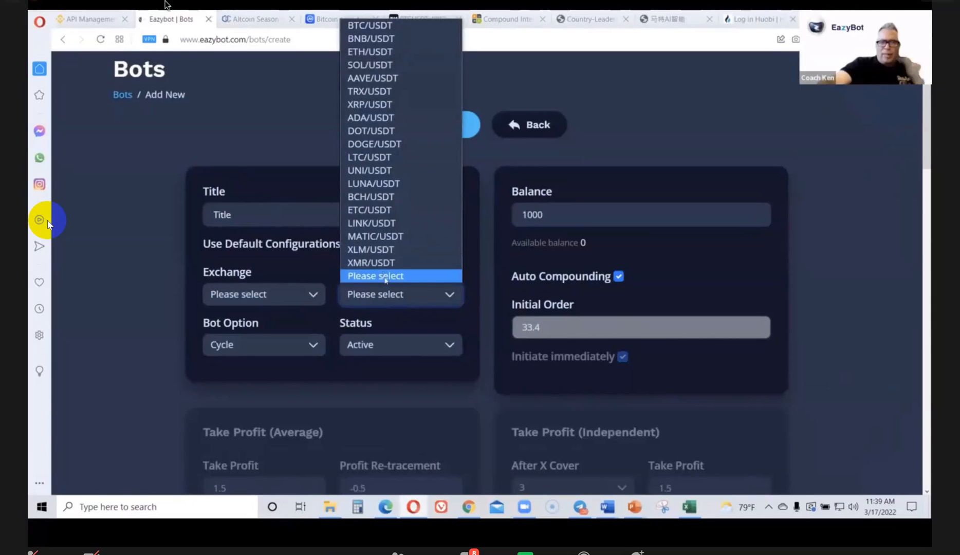
{"action": "left_click", "coordinate": [390, 104]}
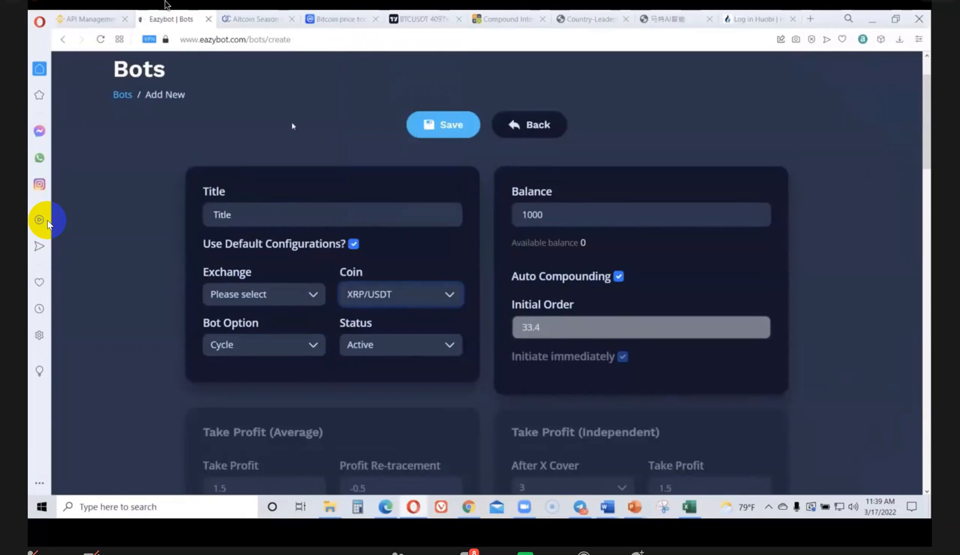
{"action": "left_click", "coordinate": [255, 213]}
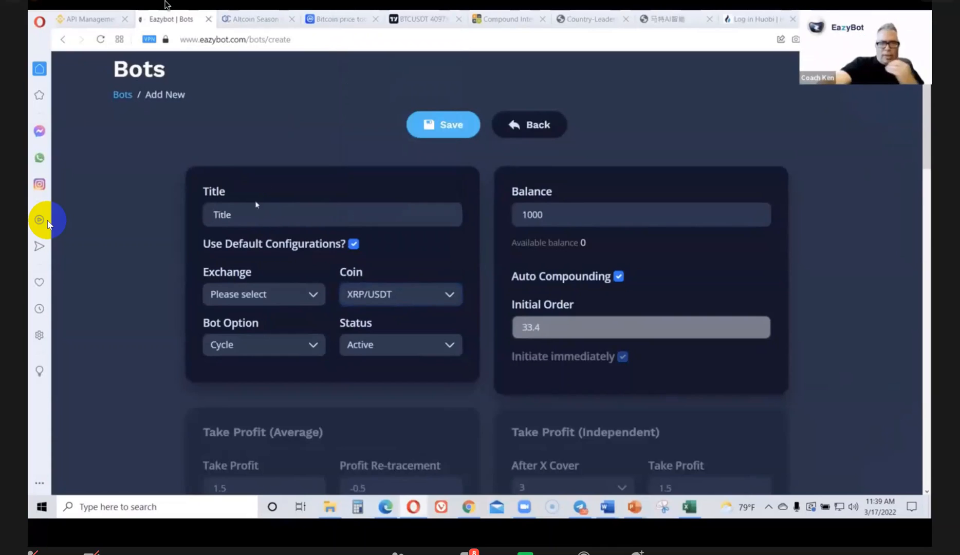
{"action": "type", "text": "R"}
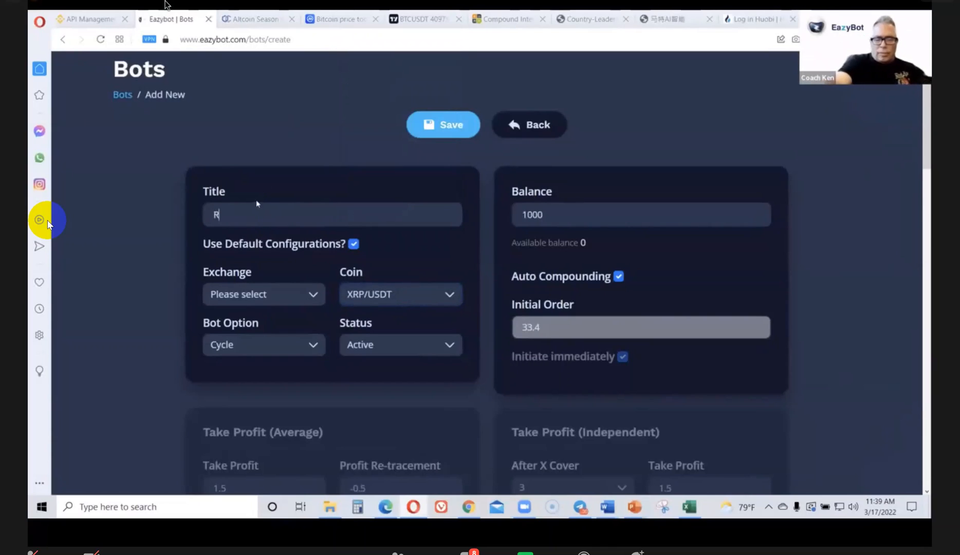
{"action": "type", "text": "ipple"}
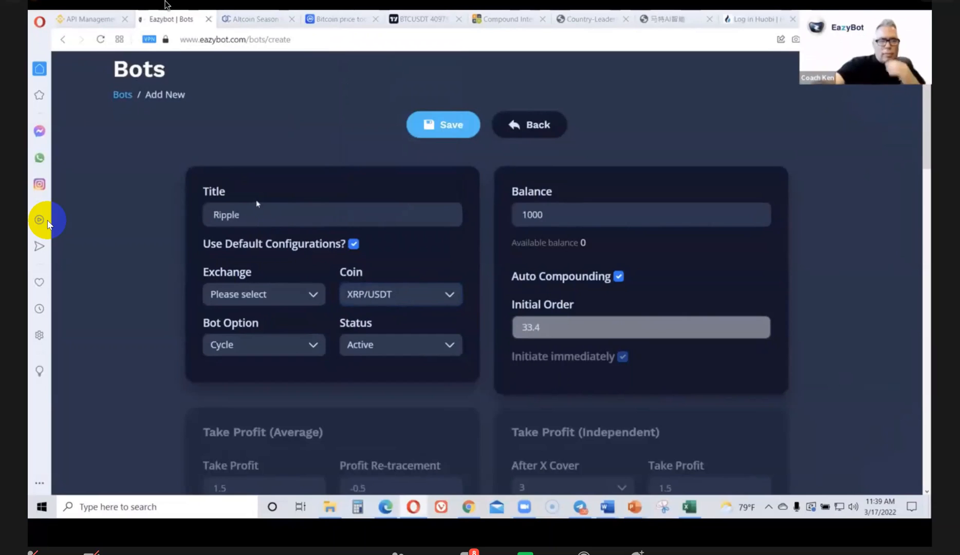
Choose the account holder's exchange connection and set the bot's balance to 3000
{"action": "left_click", "coordinate": [310, 294]}
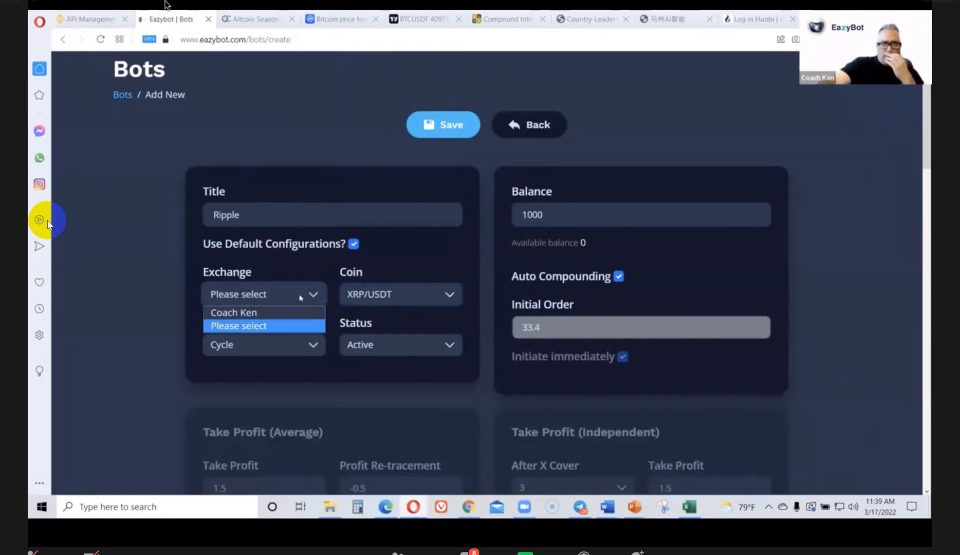
{"action": "left_click", "coordinate": [256, 314]}
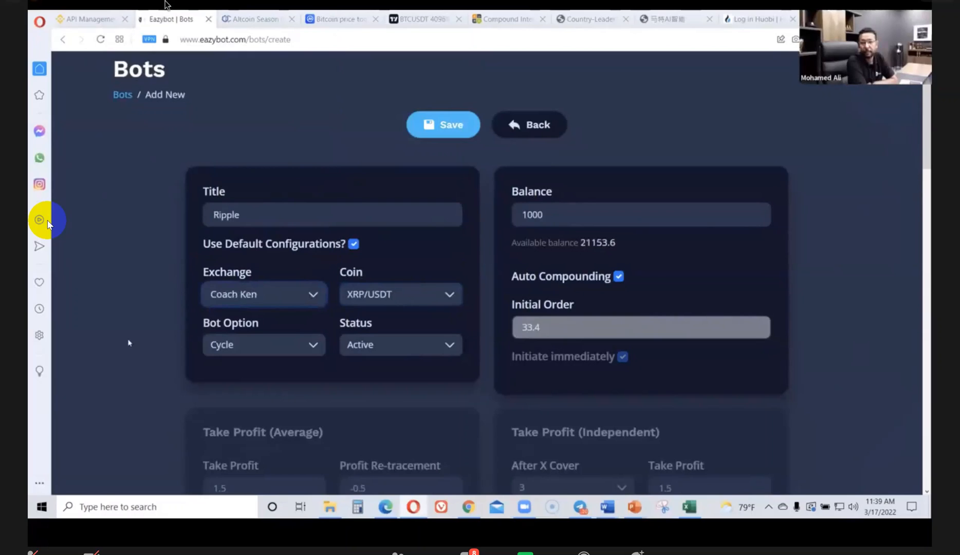
{"action": "left_click", "coordinate": [553, 213]}
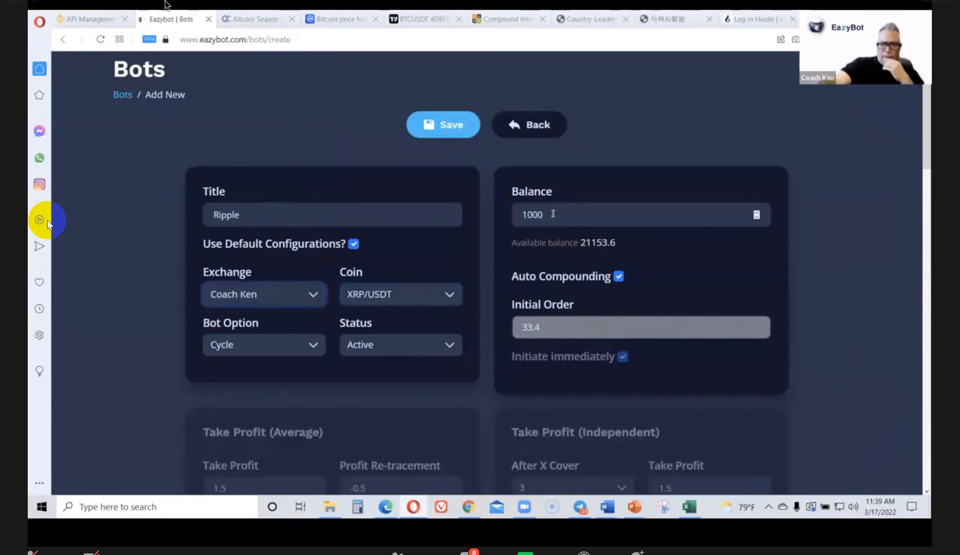
{"action": "left_click_drag", "start_coordinate": [553, 214], "coordinate": [433, 218]}
{"action": "type", "text": "2000"}
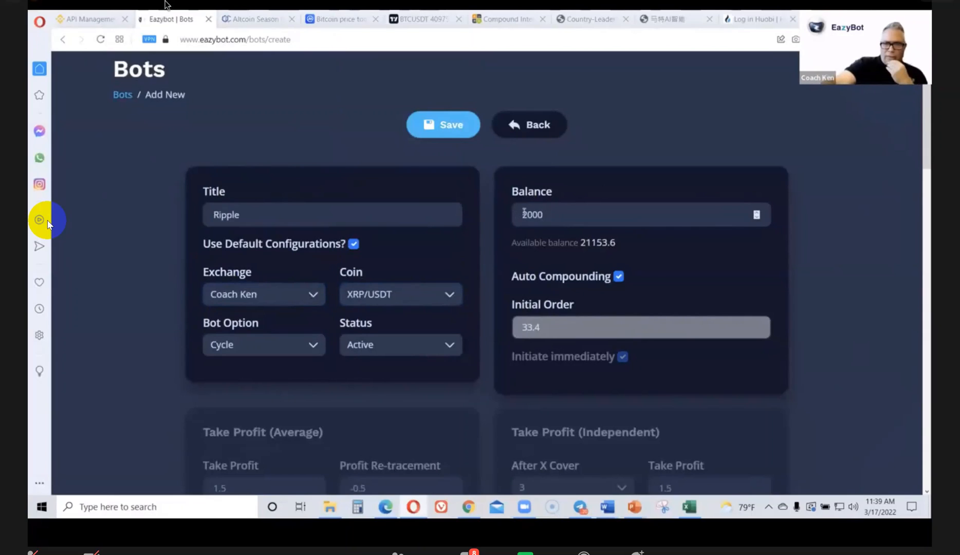
{"action": "left_click_drag", "start_coordinate": [522, 214], "coordinate": [527, 214]}
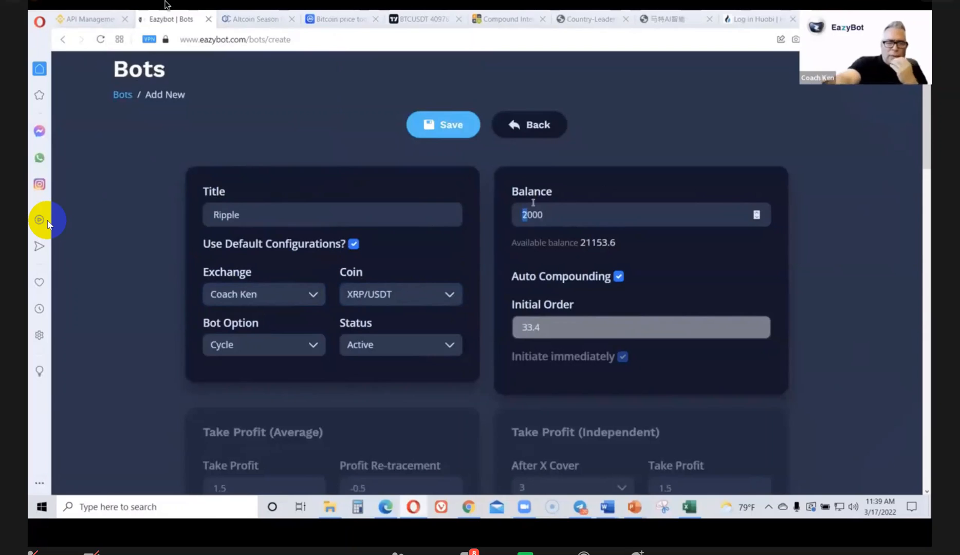
{"action": "type", "text": "3"}
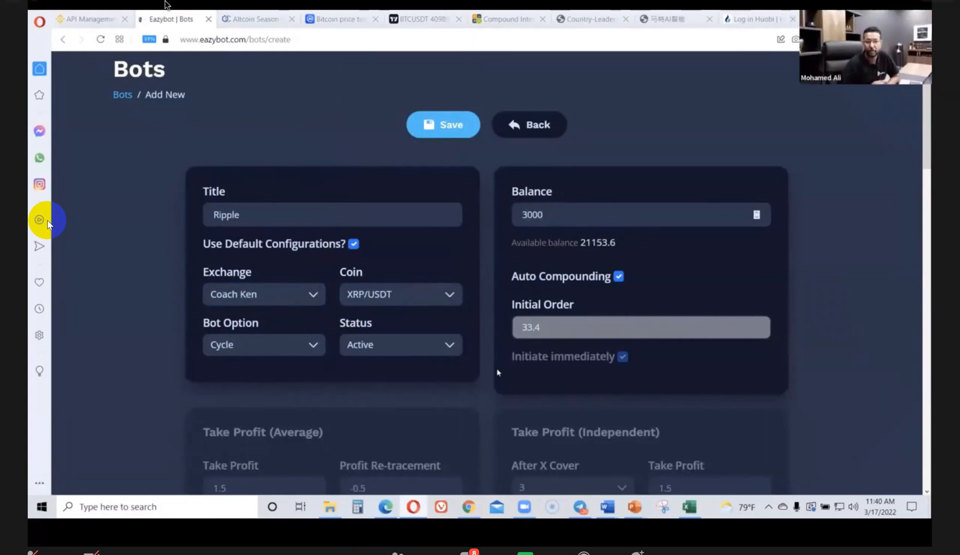
{"action": "scroll", "coordinate": [498, 372], "scroll_direction": "down", "scroll_amount": 1}
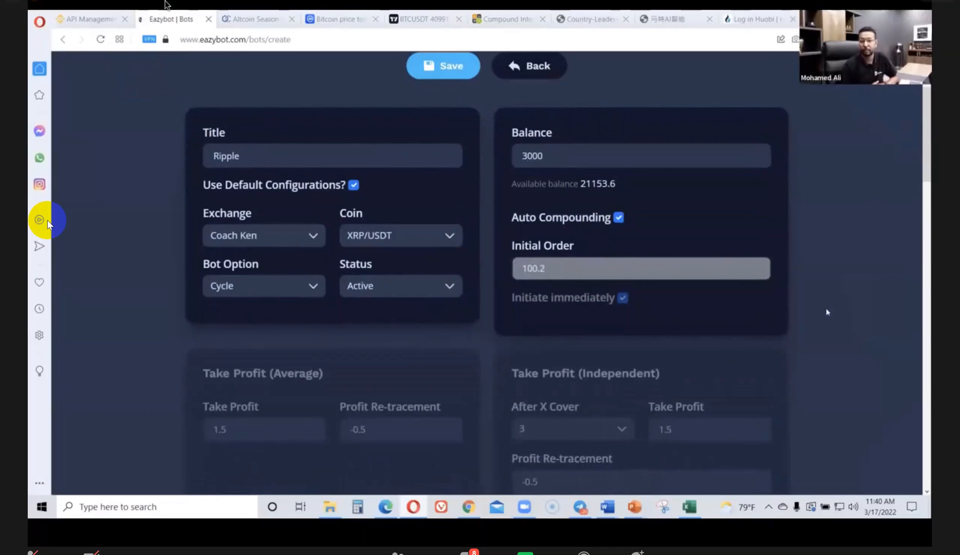
{"action": "left_click", "coordinate": [440, 67]}
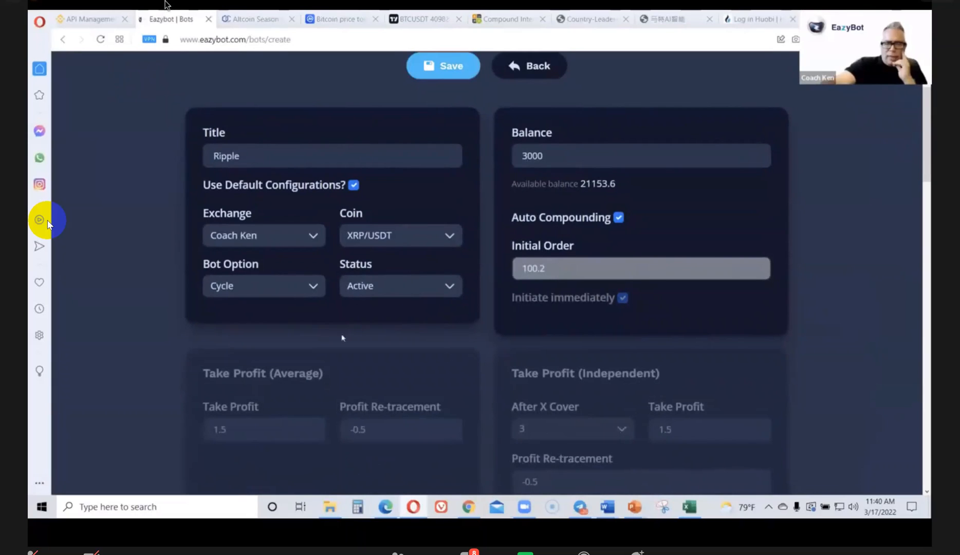
{"action": "scroll", "coordinate": [587, 369], "scroll_direction": "down", "scroll_amount": 5}
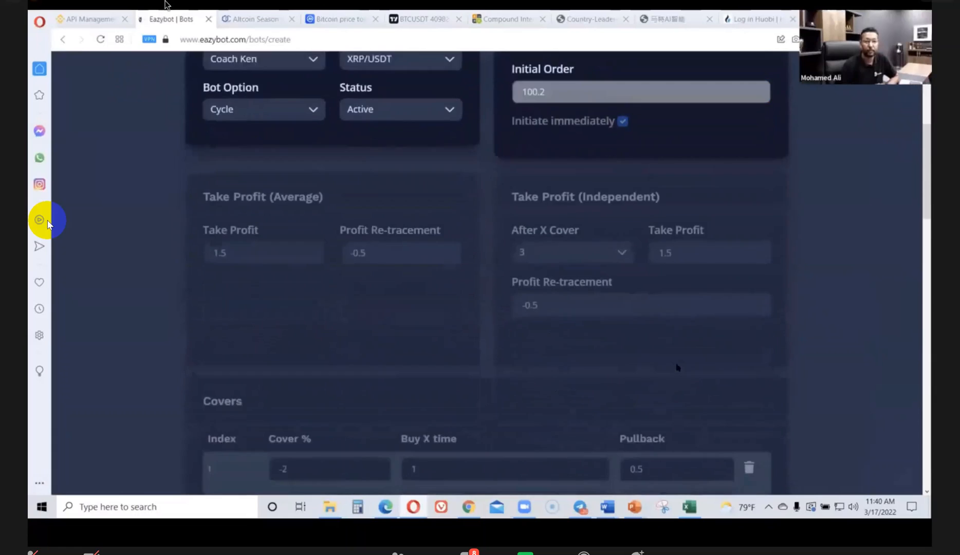
{"action": "scroll", "coordinate": [677, 367], "scroll_direction": "up", "scroll_amount": 6}
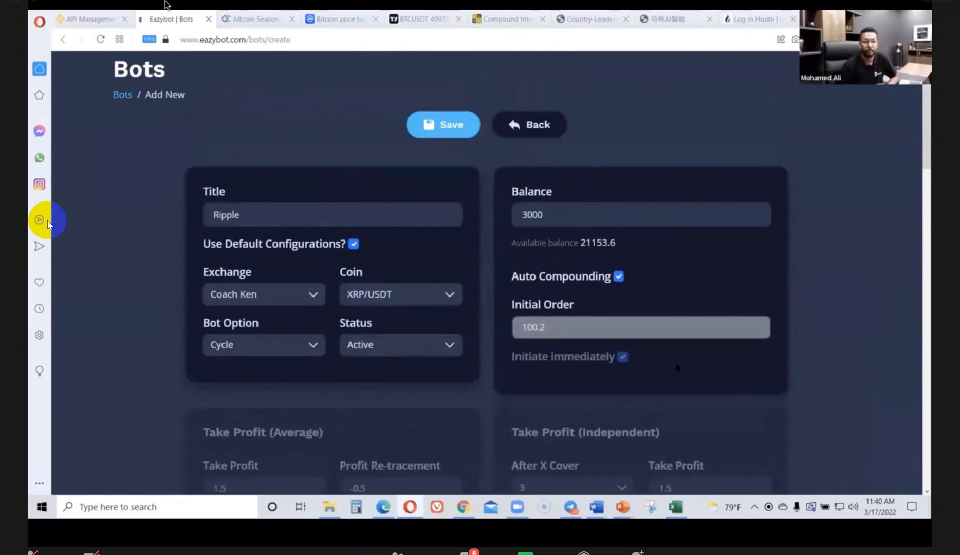
{"action": "scroll", "coordinate": [678, 367], "scroll_direction": "down", "scroll_amount": 2}
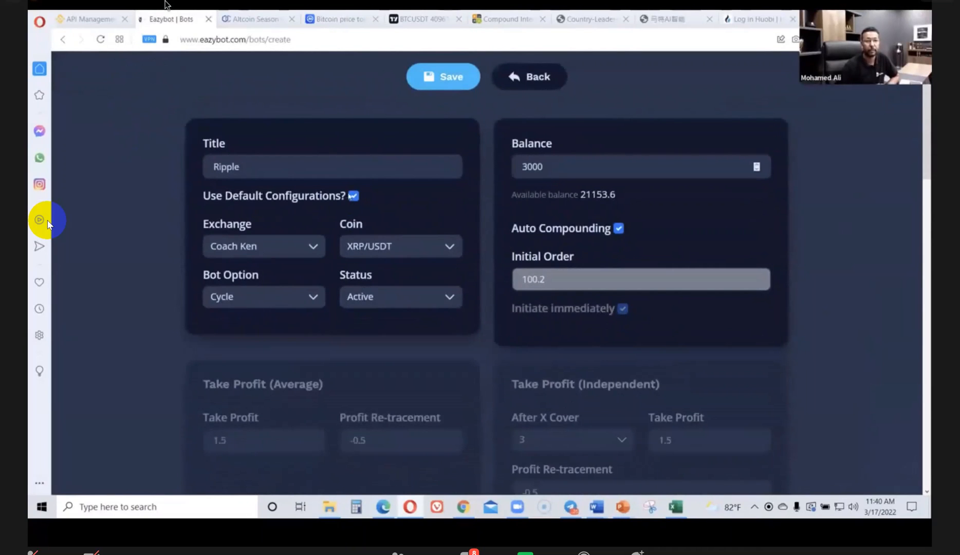
Save the new Ripple bot, keeping default configurations on, and confirm the balance-limit warning
{"action": "left_click", "coordinate": [353, 196]}
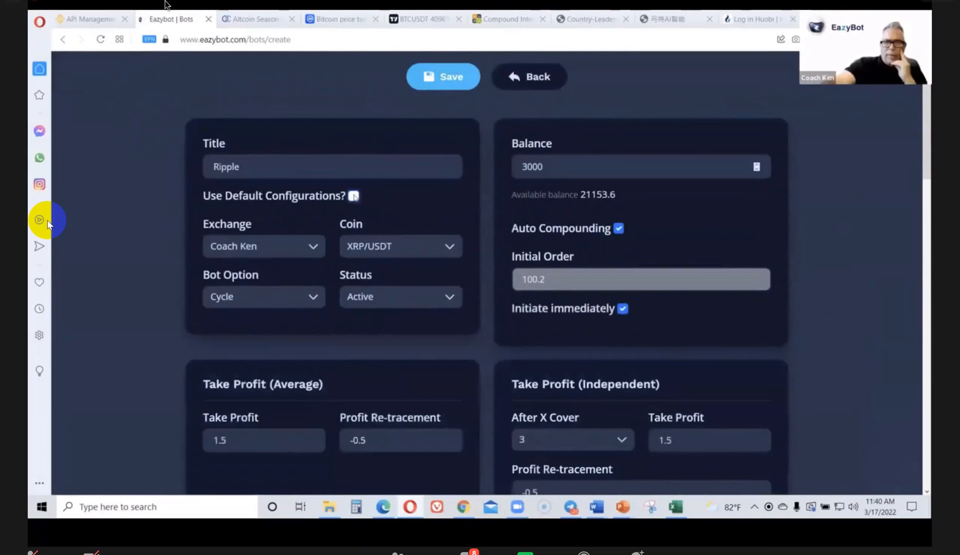
{"action": "left_click", "coordinate": [353, 196]}
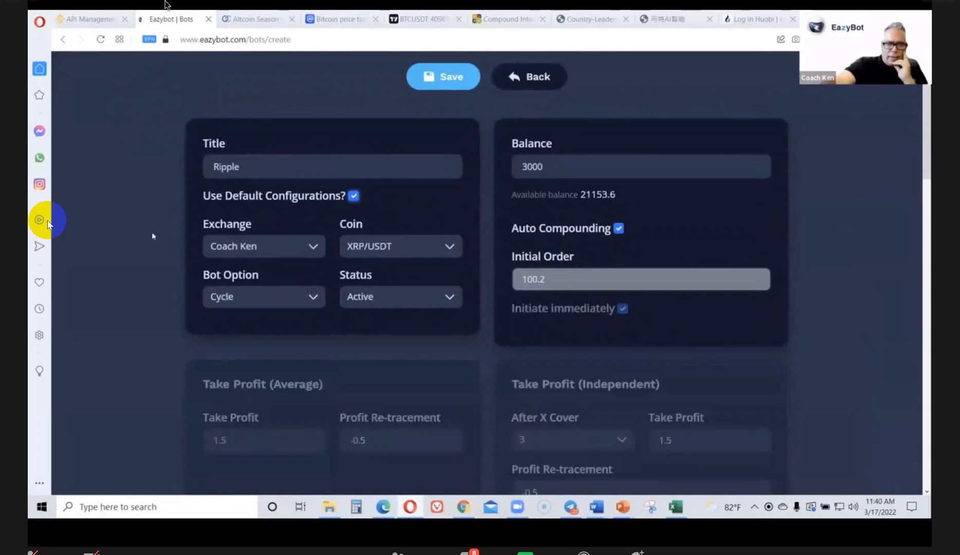
{"action": "left_click", "coordinate": [448, 80]}
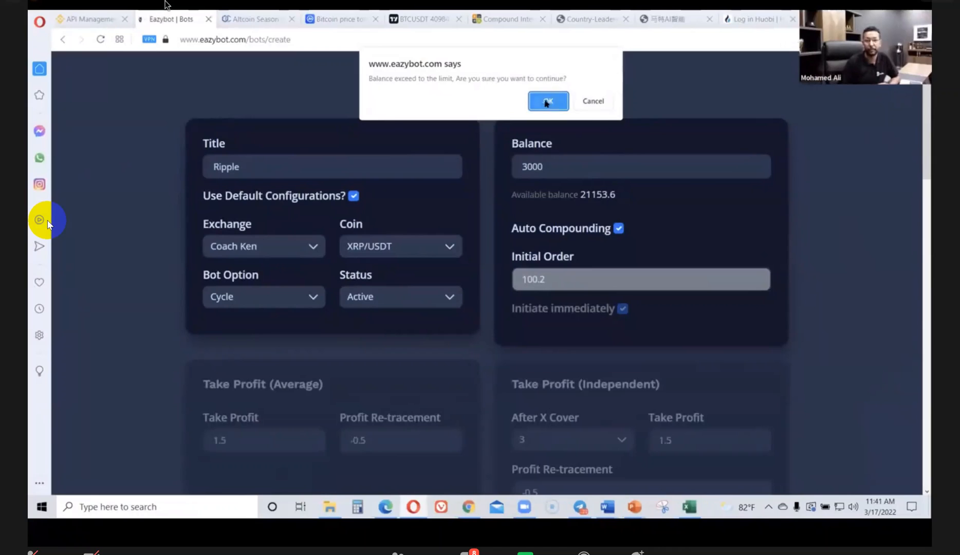
{"action": "left_click", "coordinate": [547, 102]}
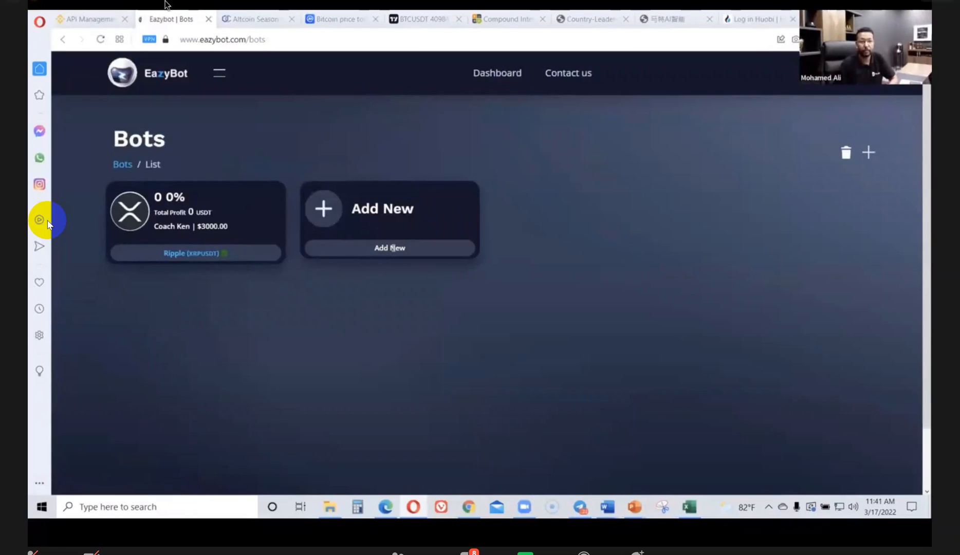
Open the Ripple bot's settings, set its status to Active, then save and confirm the balance warning
{"action": "left_click", "coordinate": [191, 252]}
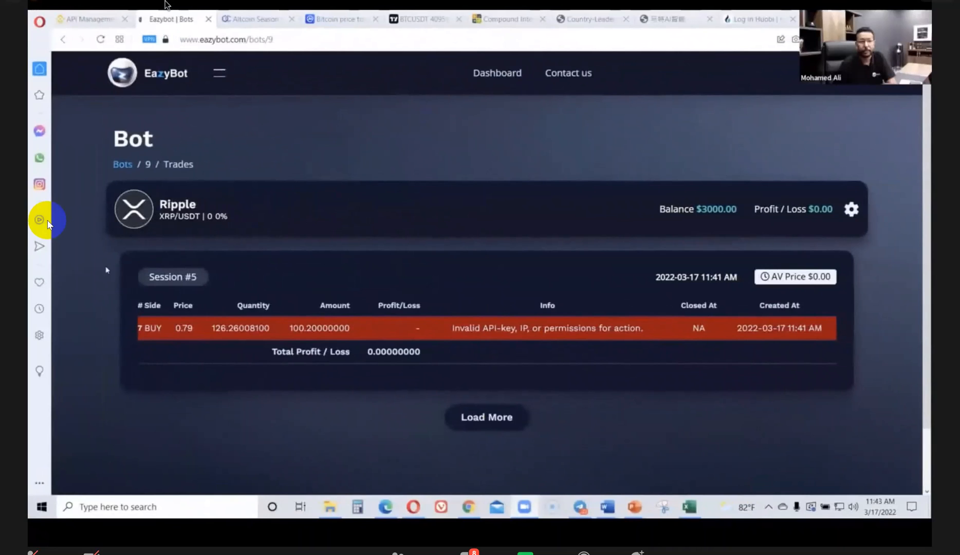
{"action": "left_click", "coordinate": [100, 40]}
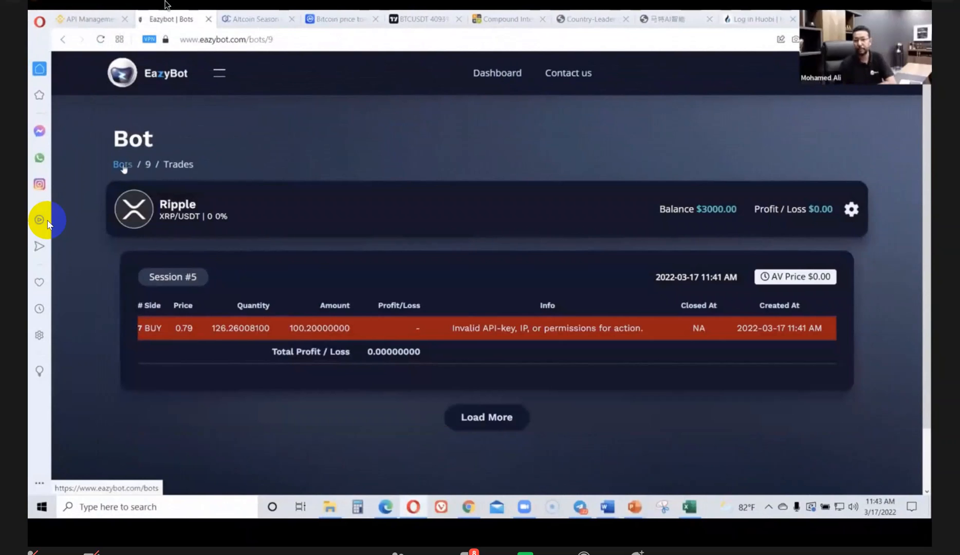
{"action": "left_click", "coordinate": [851, 209]}
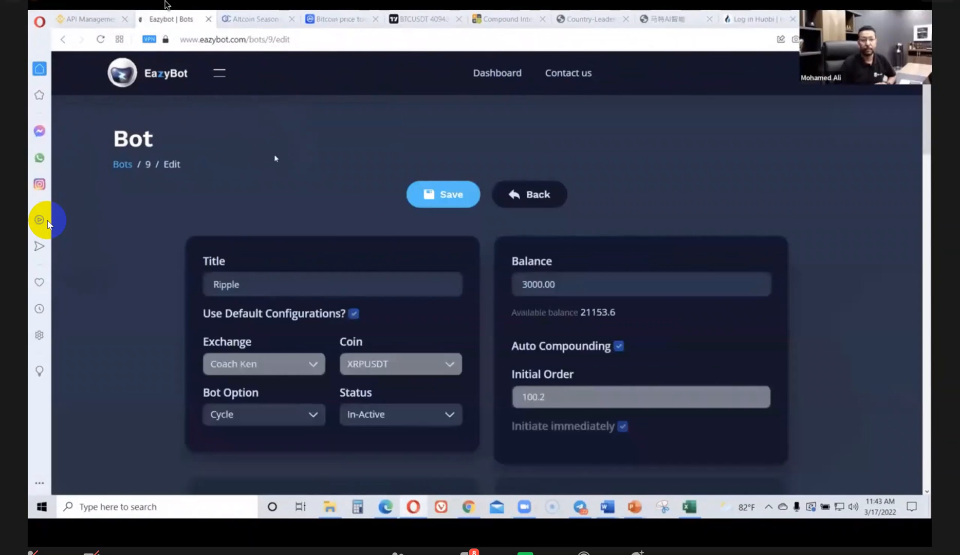
{"action": "scroll", "coordinate": [263, 164], "scroll_direction": "down", "scroll_amount": 1}
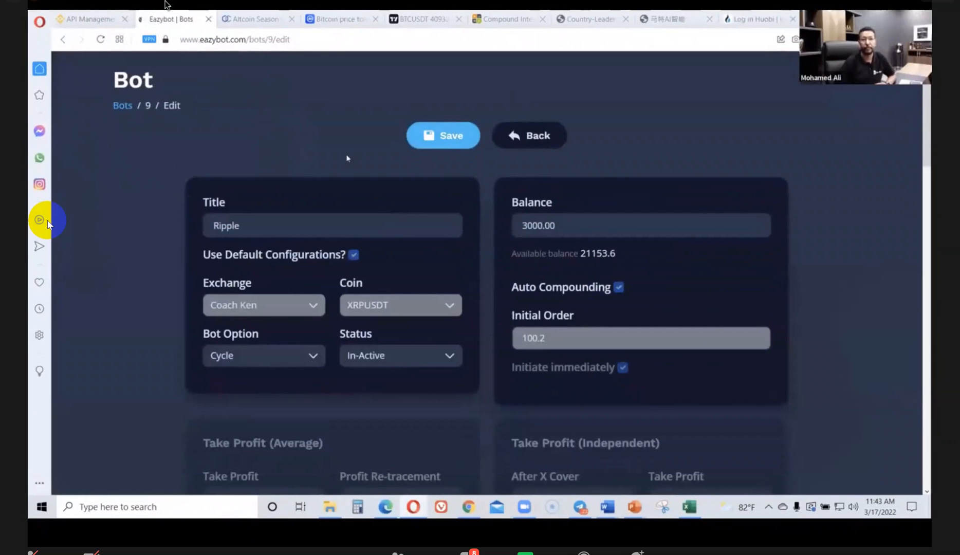
{"action": "left_click", "coordinate": [447, 355]}
{"action": "left_click", "coordinate": [363, 376]}
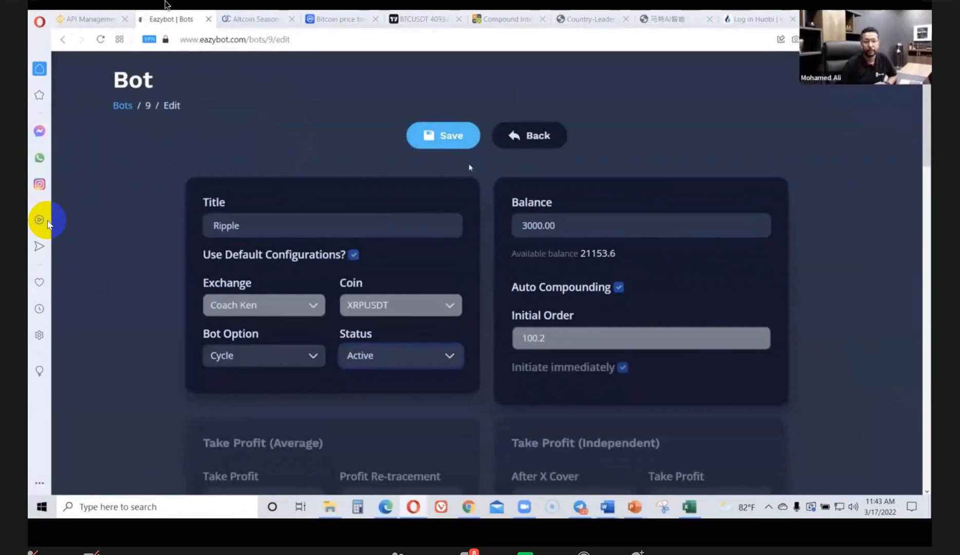
{"action": "left_click", "coordinate": [443, 135]}
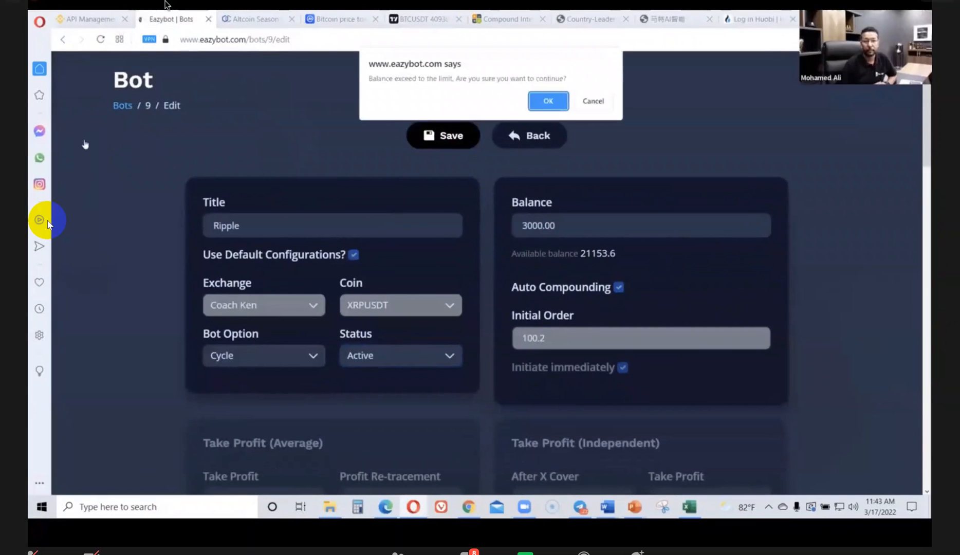
{"action": "left_click", "coordinate": [547, 101]}
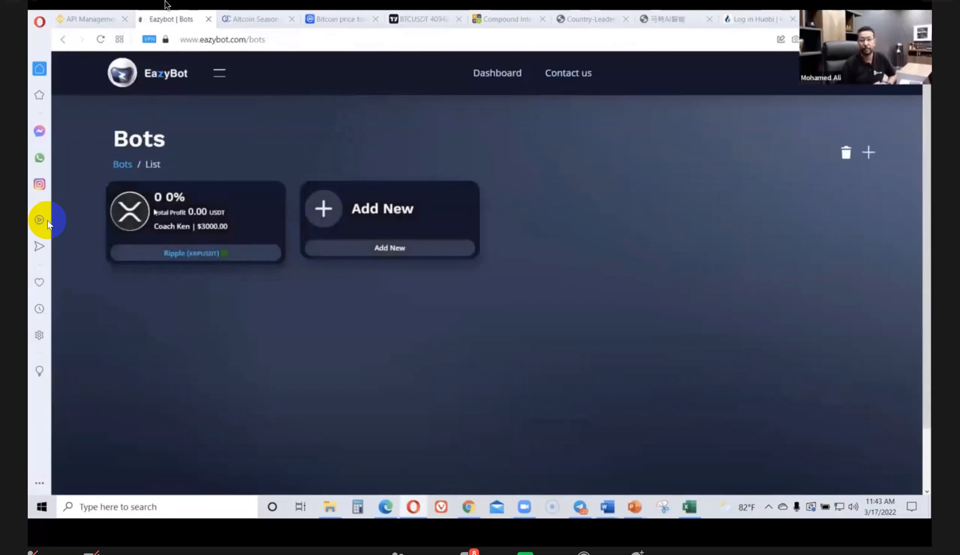
Review the Ripple bot's trade history, refresh it, and return to the bots list
{"action": "left_click", "coordinate": [166, 253]}
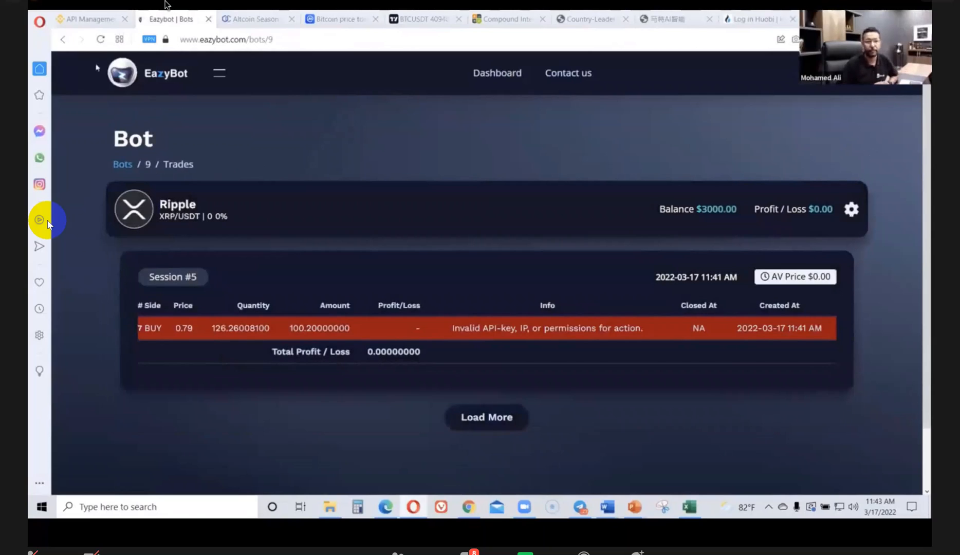
{"action": "left_click", "coordinate": [100, 39]}
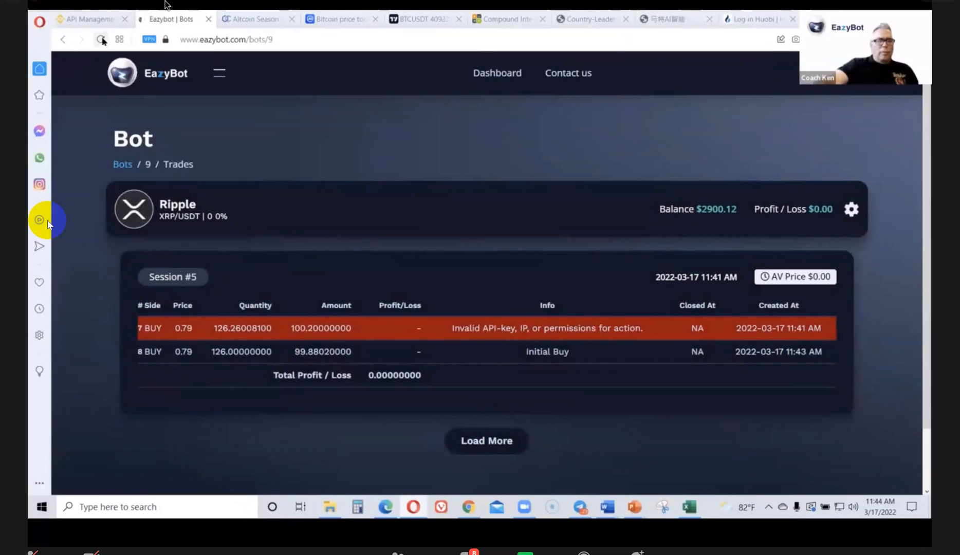
{"action": "left_click", "coordinate": [122, 165]}
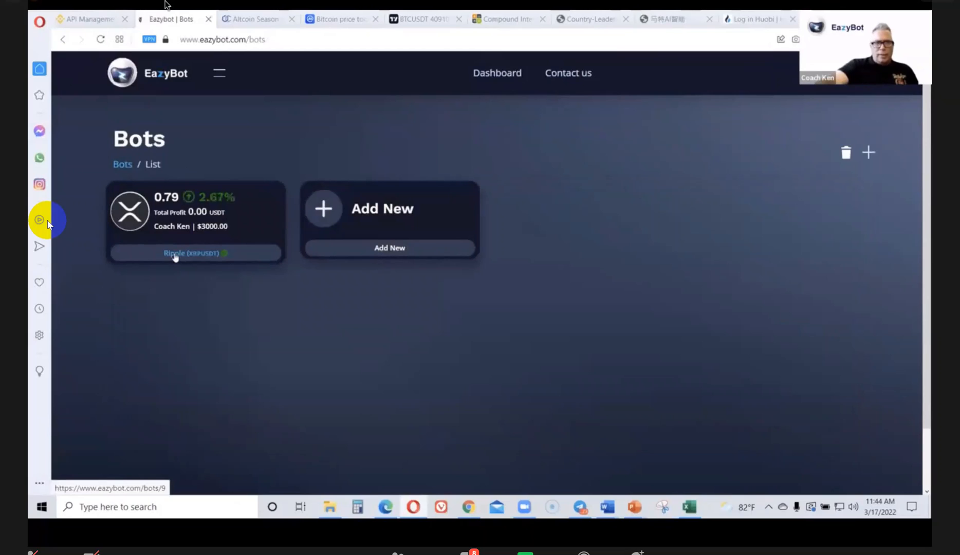
{"action": "left_click_drag", "start_coordinate": [186, 210], "coordinate": [205, 209]}
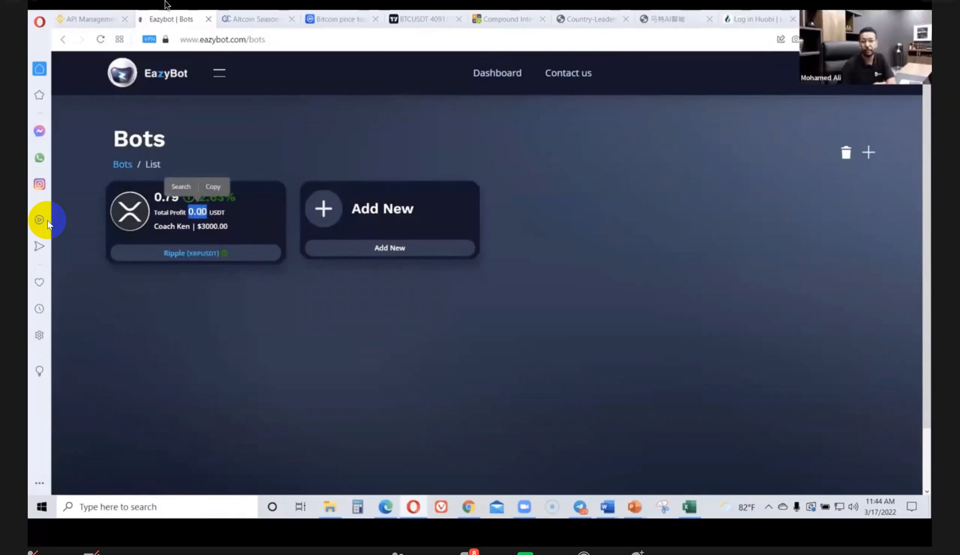
{"action": "left_click", "coordinate": [195, 277]}
Open the form for adding another bot and scroll through its settings
{"action": "left_click", "coordinate": [386, 247]}
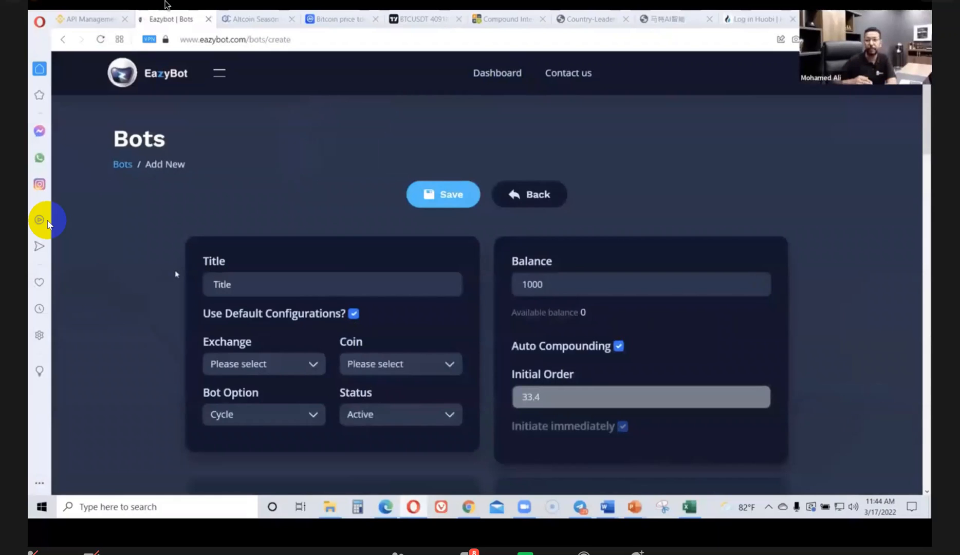
{"action": "scroll", "coordinate": [175, 273], "scroll_direction": "down", "scroll_amount": 1}
{"action": "scroll", "coordinate": [175, 274], "scroll_direction": "down", "scroll_amount": 5}
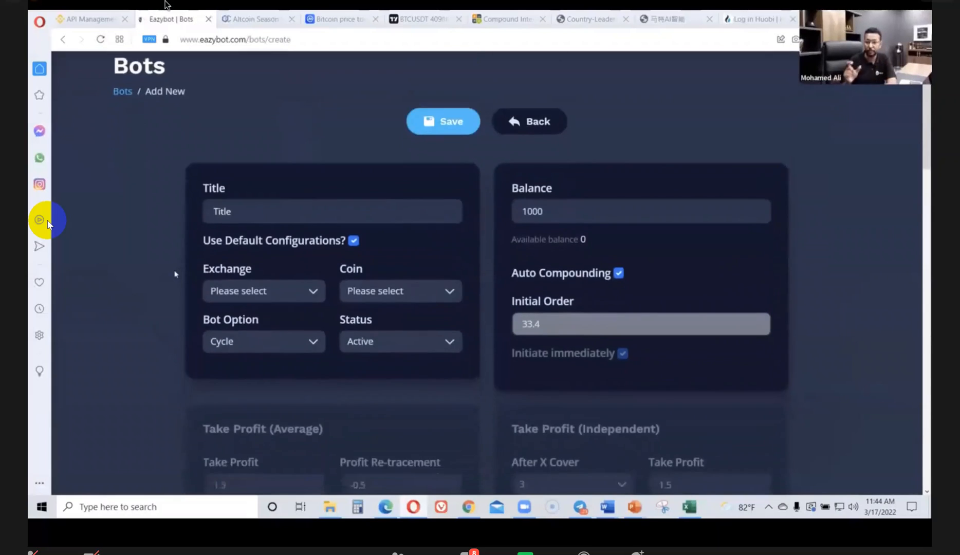
{"action": "scroll", "coordinate": [175, 274], "scroll_direction": "up", "scroll_amount": 3}
{"action": "scroll", "coordinate": [175, 274], "scroll_direction": "up", "scroll_amount": 1}
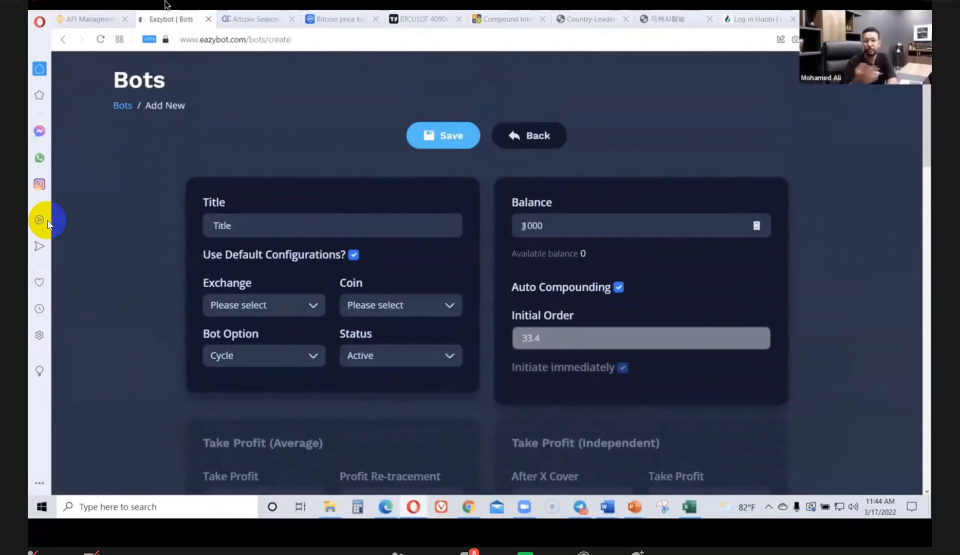
Set the new bot's balance to 3000 and enter AAVE as its title
{"action": "left_click_drag", "start_coordinate": [522, 223], "coordinate": [526, 223]}
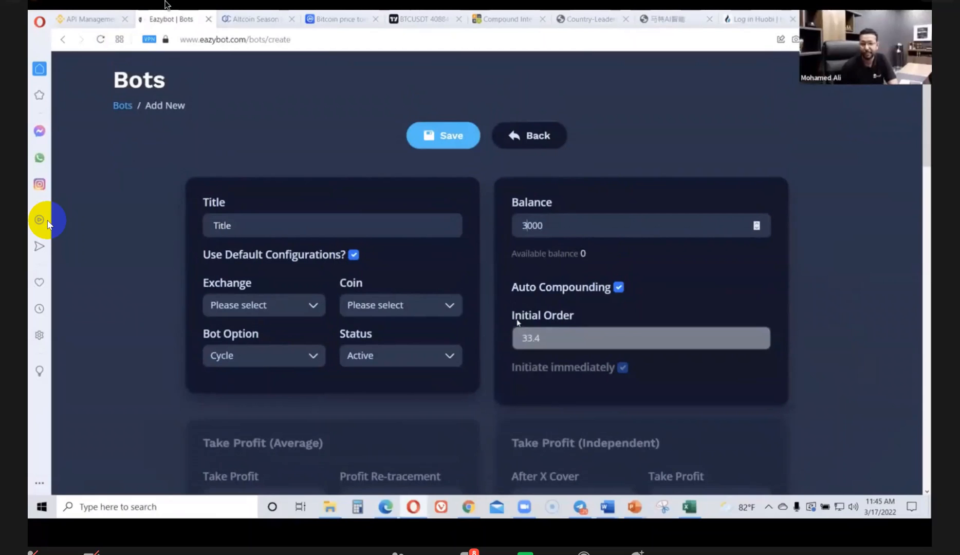
{"action": "left_click", "coordinate": [245, 226]}
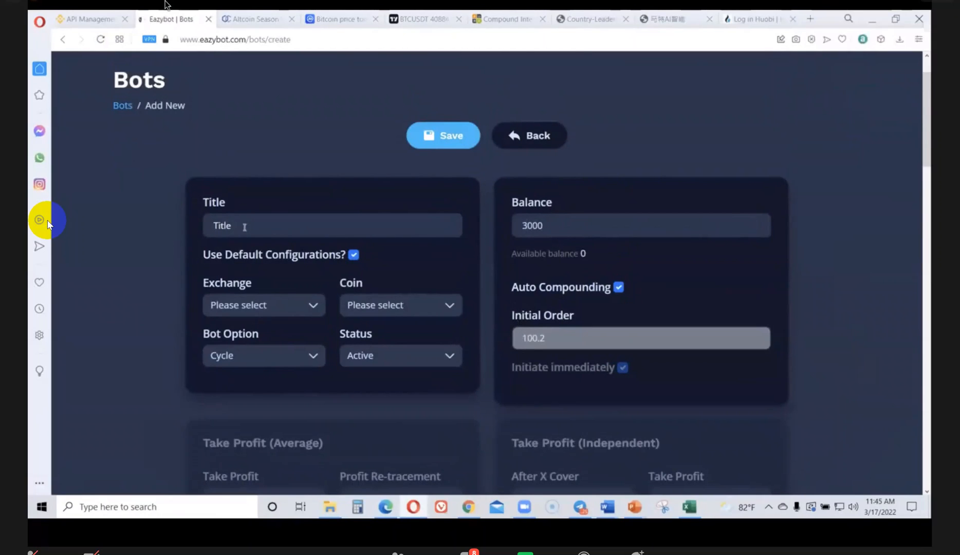
{"action": "type", "text": "AA"}
{"action": "type", "text": "VE"}
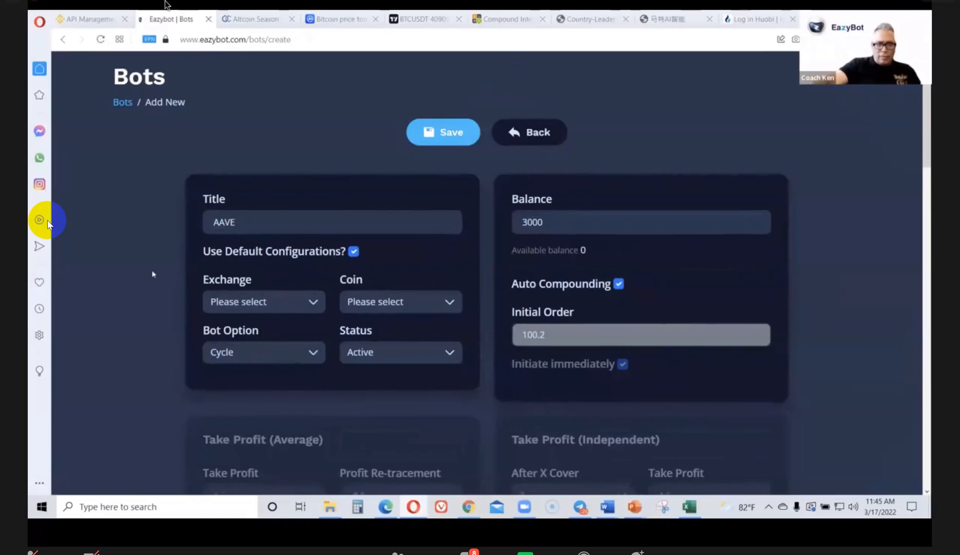
Choose the connected exchange account and the AAVE/USDT coin for the bot
{"action": "scroll", "coordinate": [153, 271], "scroll_direction": "down", "scroll_amount": 1}
{"action": "left_click", "coordinate": [313, 248]}
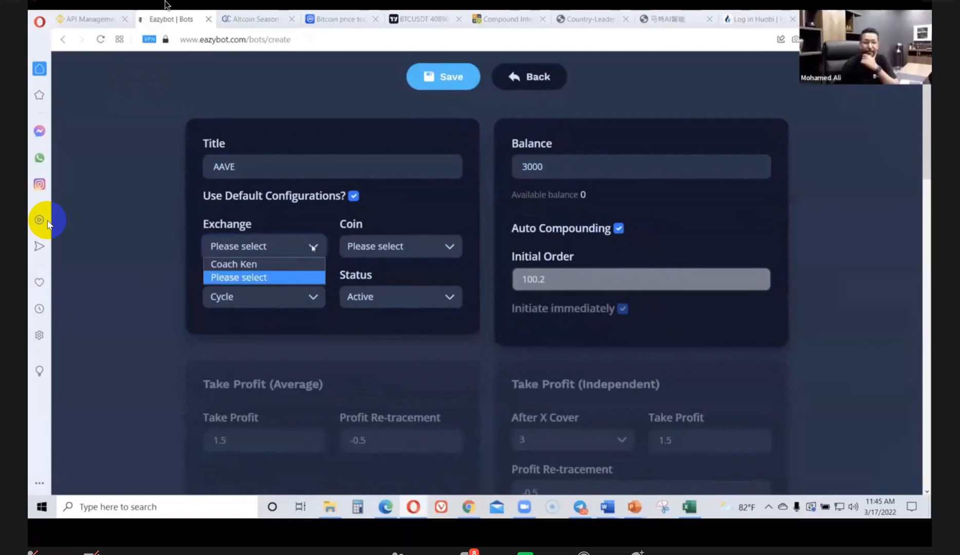
{"action": "left_click", "coordinate": [289, 264]}
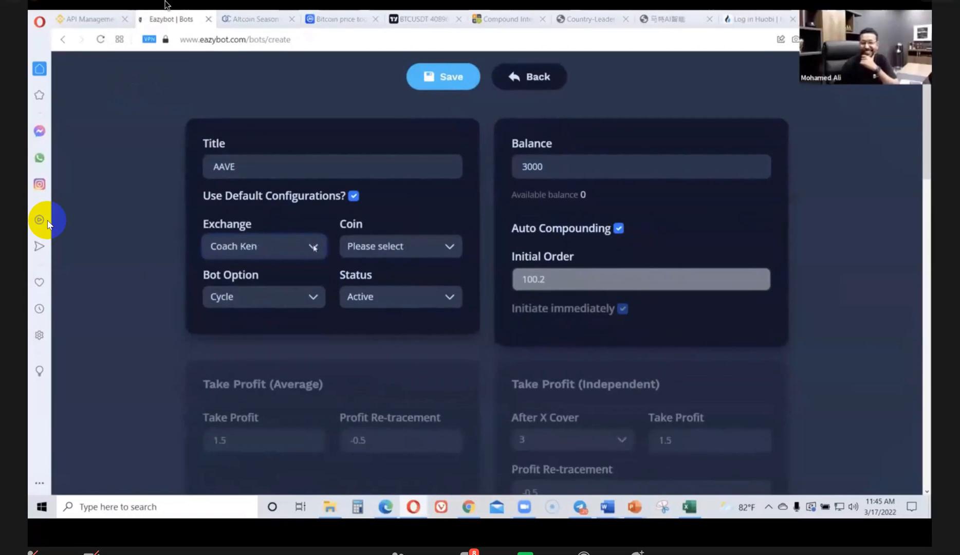
{"action": "left_click", "coordinate": [448, 250]}
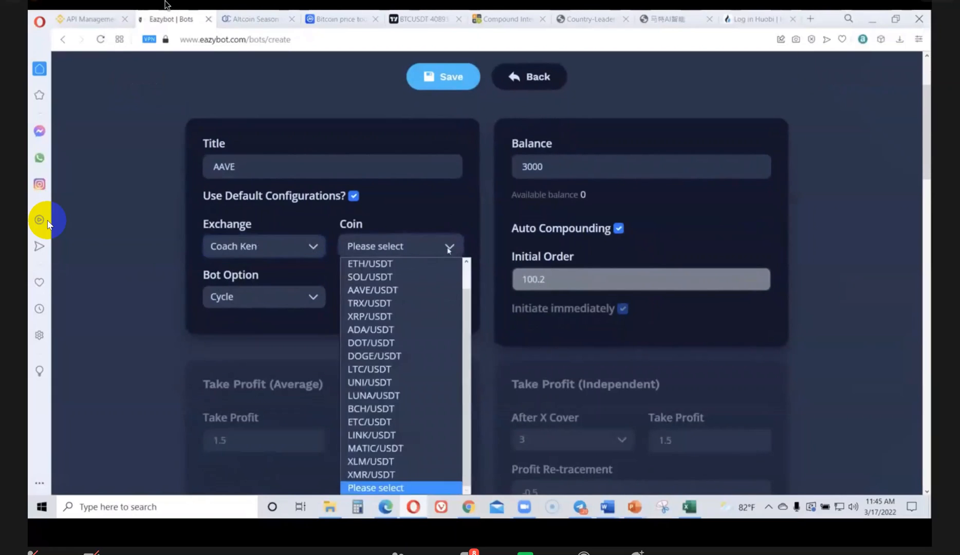
{"action": "left_click", "coordinate": [442, 286]}
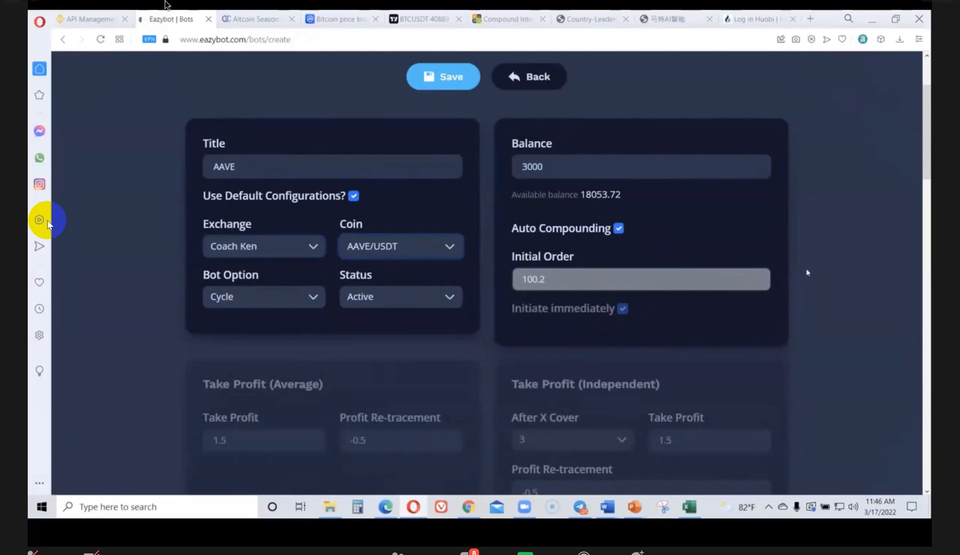
Save the AAVE bot and confirm the balance-limit warning
{"action": "scroll", "coordinate": [818, 272], "scroll_direction": "down", "scroll_amount": 1}
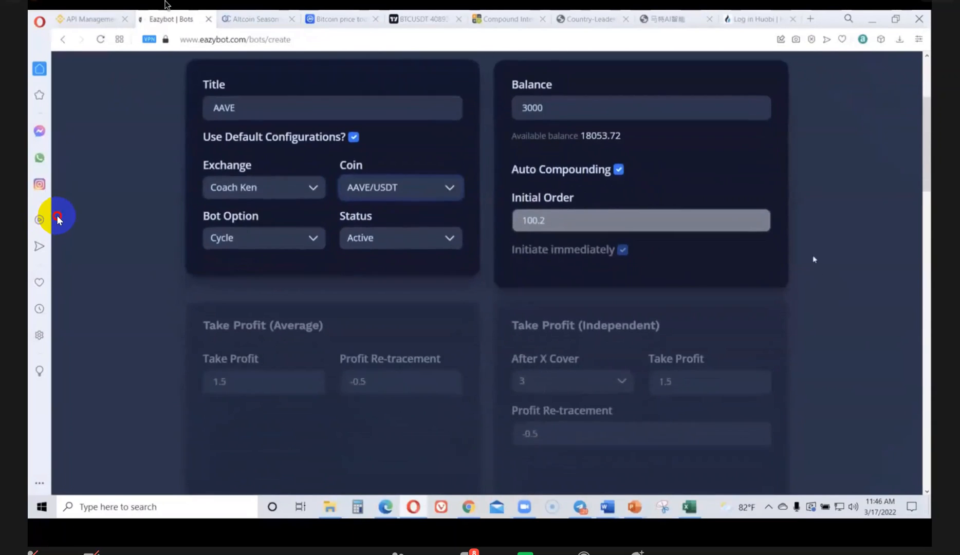
{"action": "scroll", "coordinate": [829, 281], "scroll_direction": "up", "scroll_amount": 1}
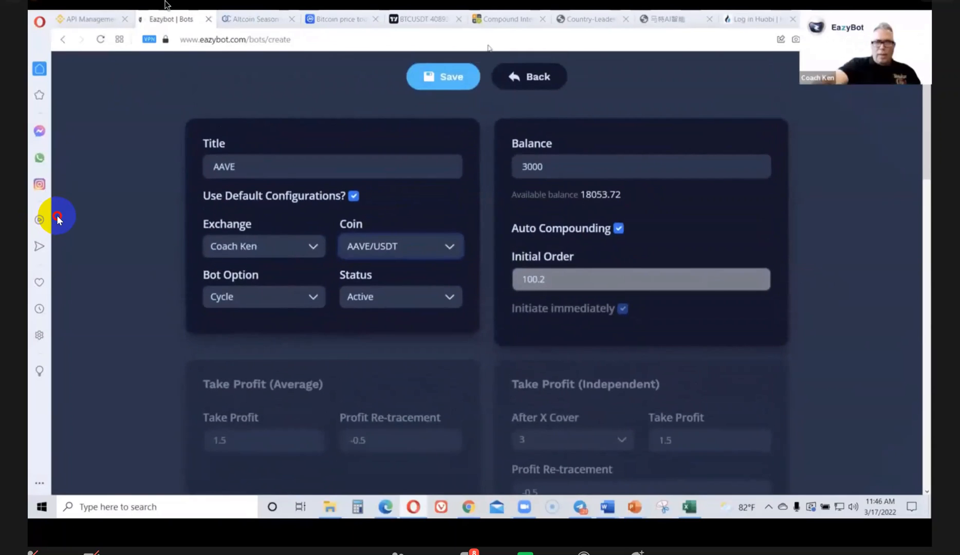
{"action": "left_click", "coordinate": [449, 78]}
{"action": "left_click", "coordinate": [548, 102]}
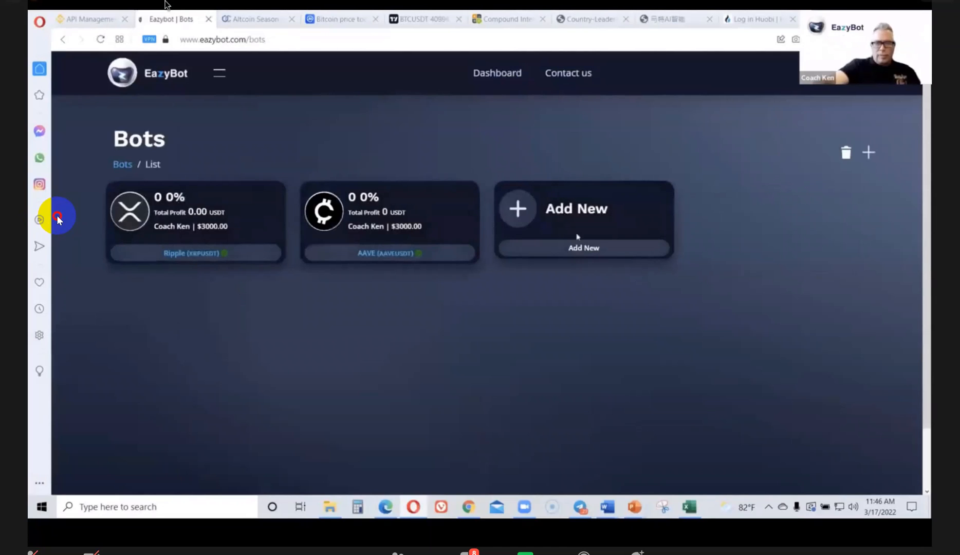
Open the AAVE bot's trade history, then return to add another bot
{"action": "left_click", "coordinate": [377, 256]}
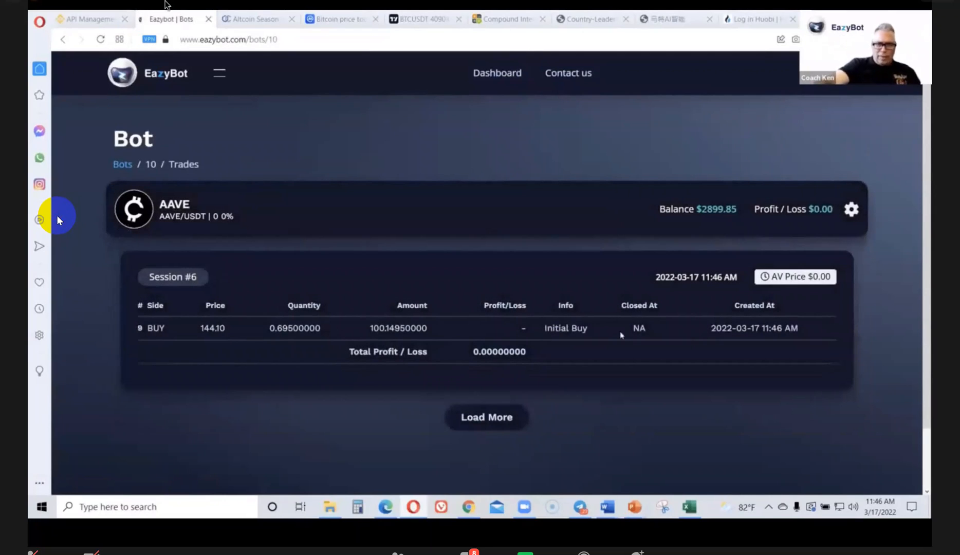
{"action": "left_click", "coordinate": [121, 164]}
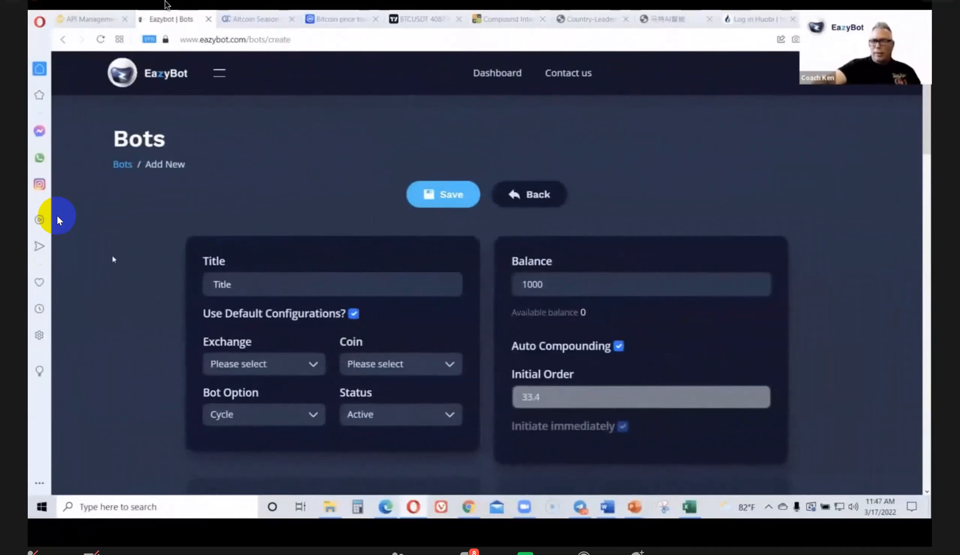
Title the new bot LUNA and choose the connected exchange account
{"action": "scroll", "coordinate": [113, 259], "scroll_direction": "down", "scroll_amount": 1}
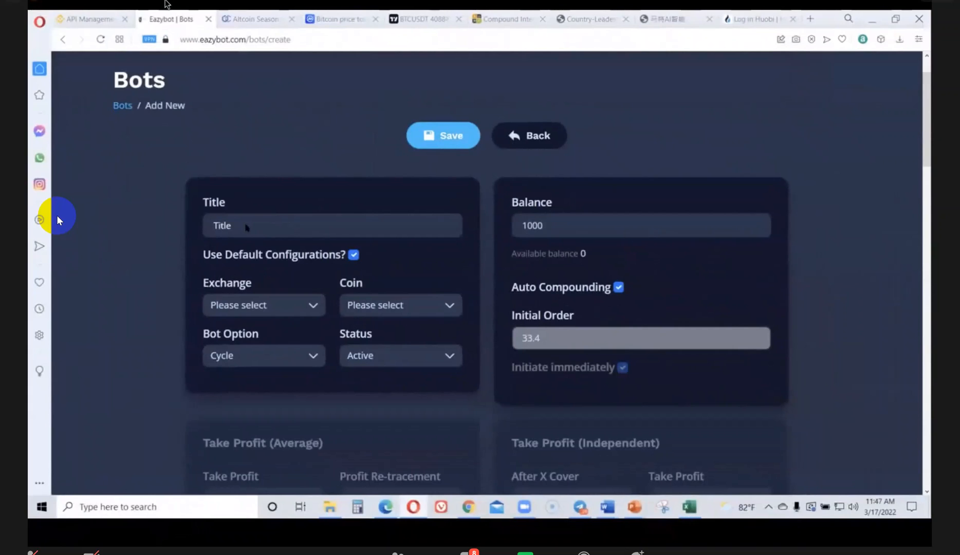
{"action": "type", "text": "LUN"}
{"action": "left_click", "coordinate": [314, 304]}
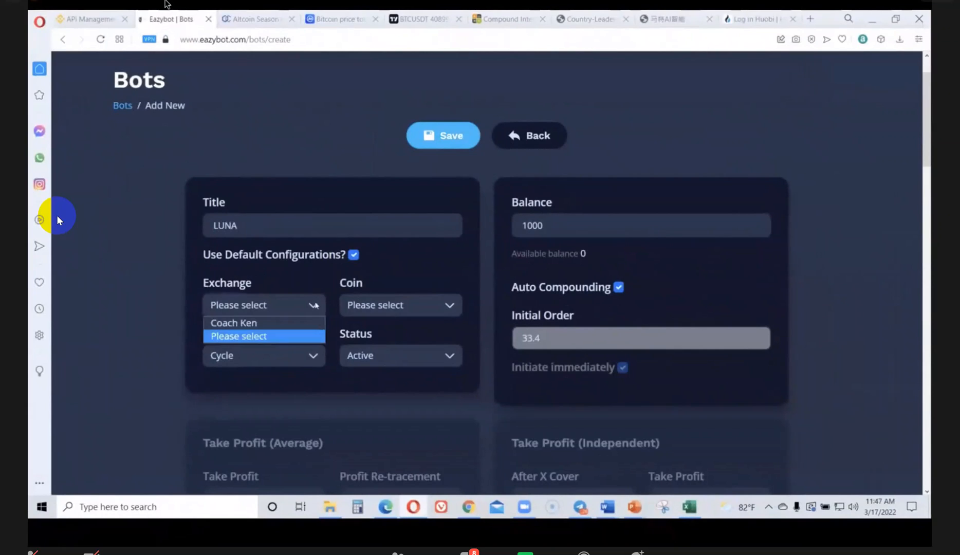
{"action": "left_click", "coordinate": [232, 321]}
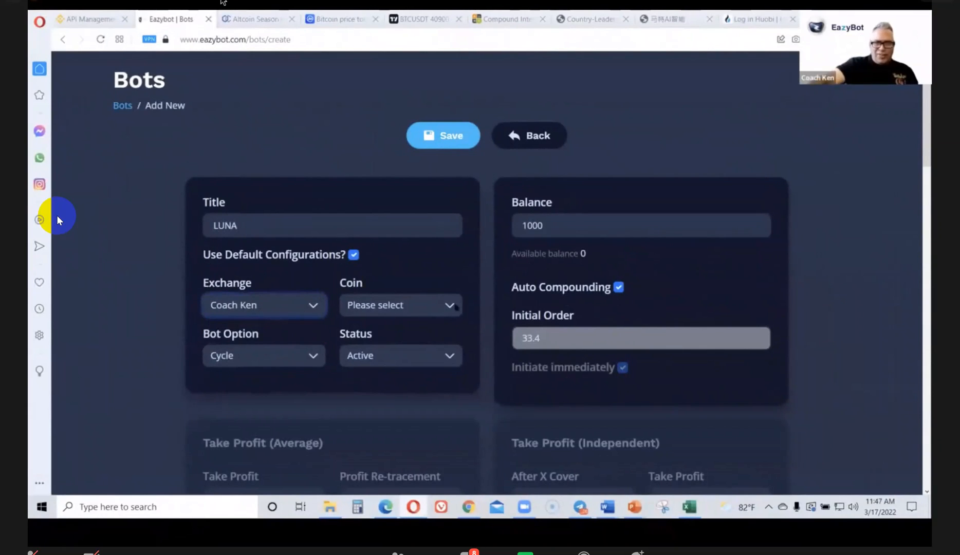
Select LUNA/USDT as the bot's coin
{"action": "left_click", "coordinate": [448, 306]}
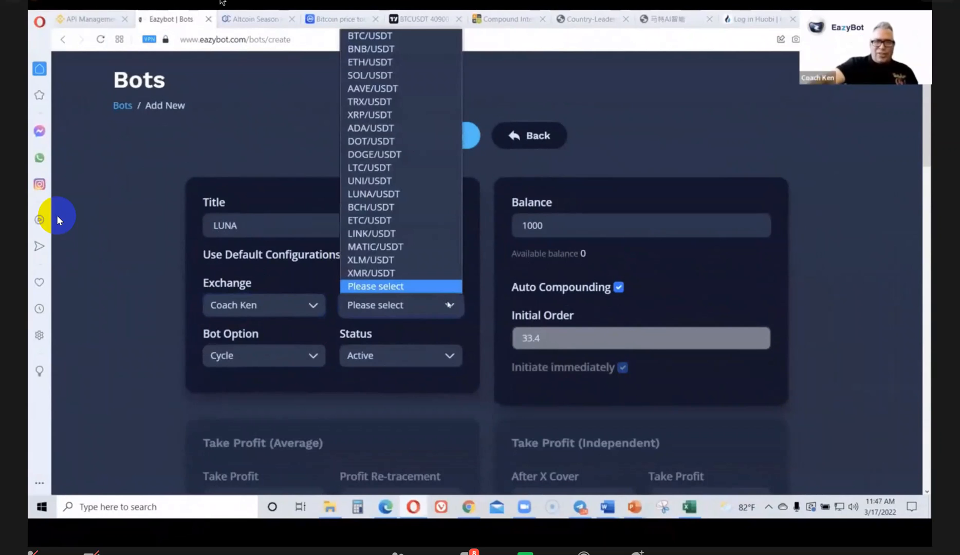
{"action": "key", "text": "Up"}
{"action": "key", "text": "Up"}
{"action": "key", "text": "Up"}
{"action": "key", "text": "Up"}
{"action": "key", "text": "Up"}
{"action": "key", "text": "Up"}
{"action": "key", "text": "Up"}
{"action": "key", "text": "Up"}
{"action": "key", "text": "Up"}
{"action": "key", "text": "Up"}
{"action": "key", "text": "Up"}
{"action": "key", "text": "Up"}
{"action": "key", "text": "Up"}
{"action": "key", "text": "Up"}
{"action": "key", "text": "Up"}
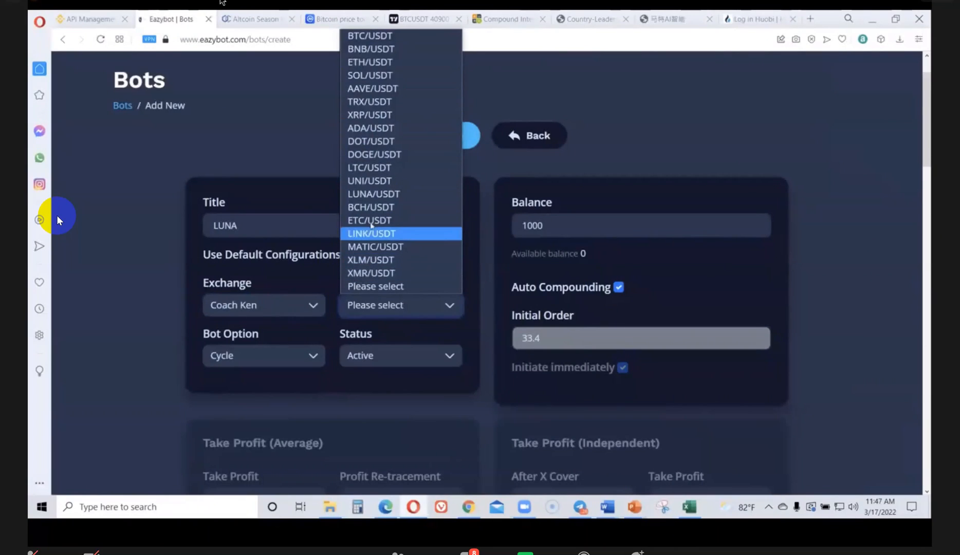
{"action": "left_click", "coordinate": [369, 196]}
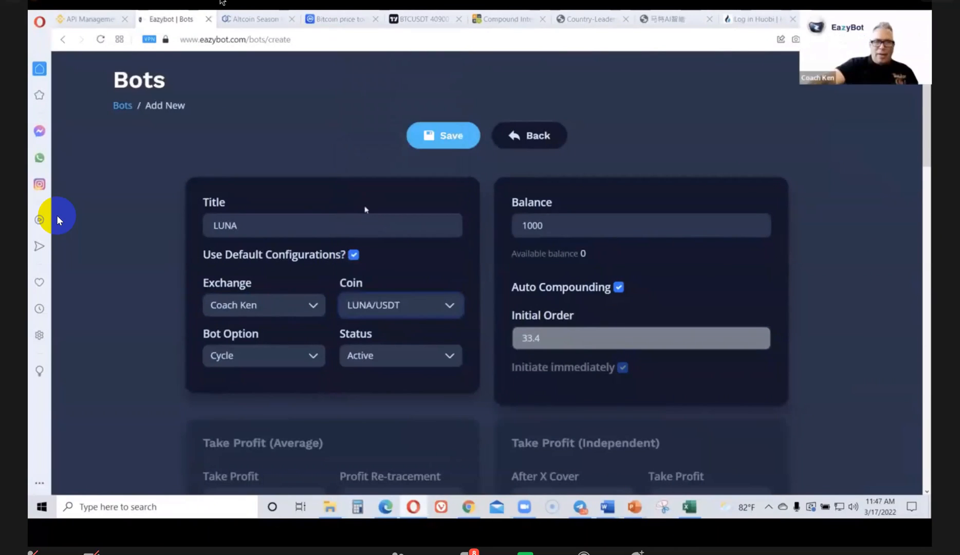
Set the LUNA bot's balance to 3000, save it, and confirm the balance-limit warning
{"action": "left_click", "coordinate": [567, 222]}
{"action": "left_click_drag", "start_coordinate": [526, 225], "coordinate": [519, 219]}
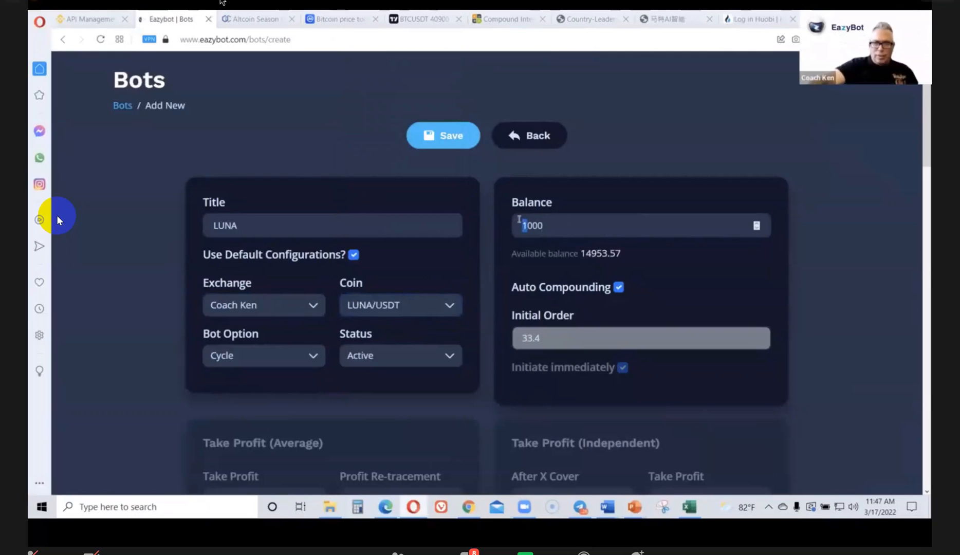
{"action": "type", "text": "3"}
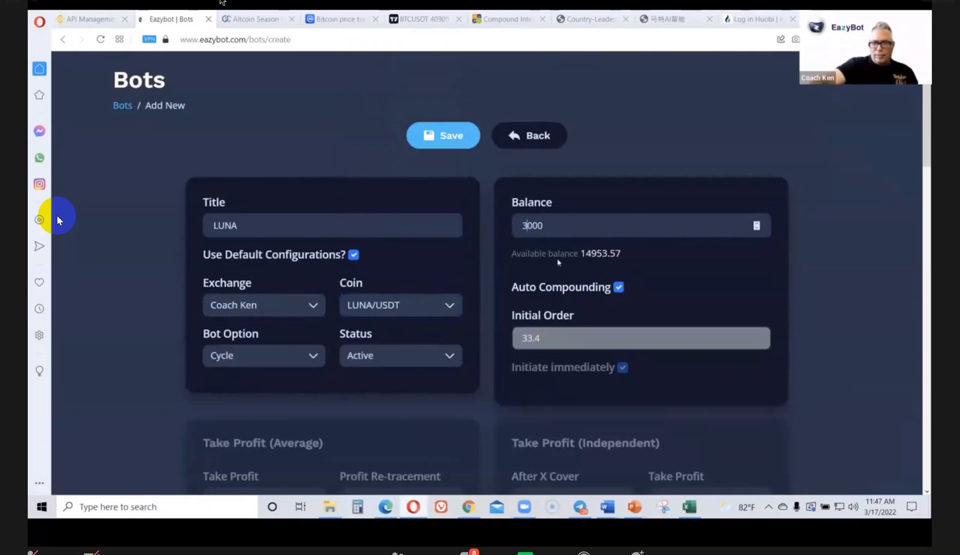
{"action": "left_click", "coordinate": [616, 344]}
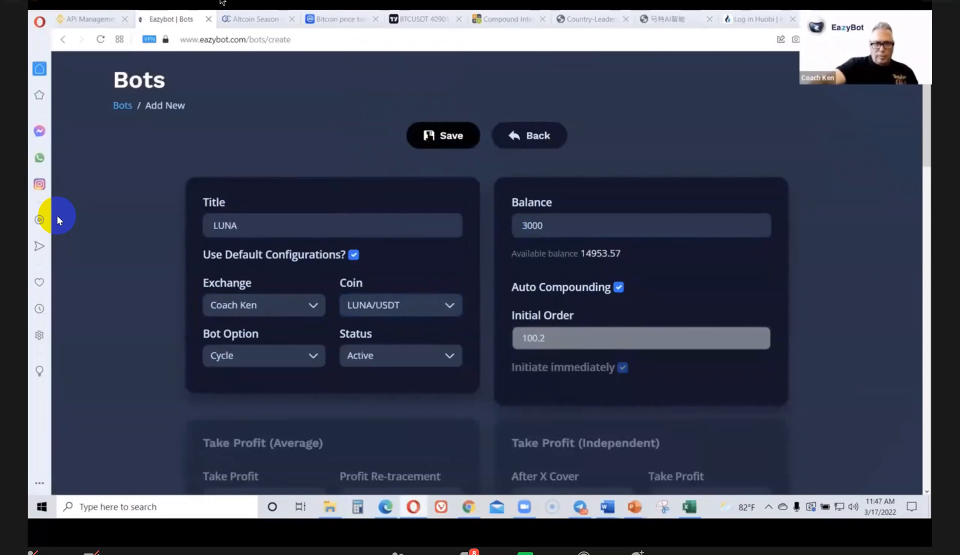
{"action": "left_click", "coordinate": [430, 136]}
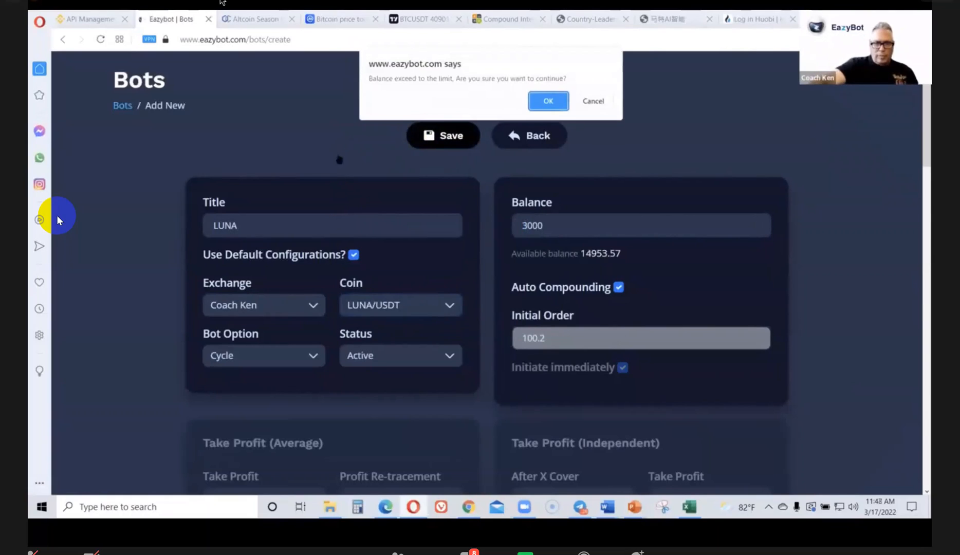
{"action": "left_click", "coordinate": [545, 102]}
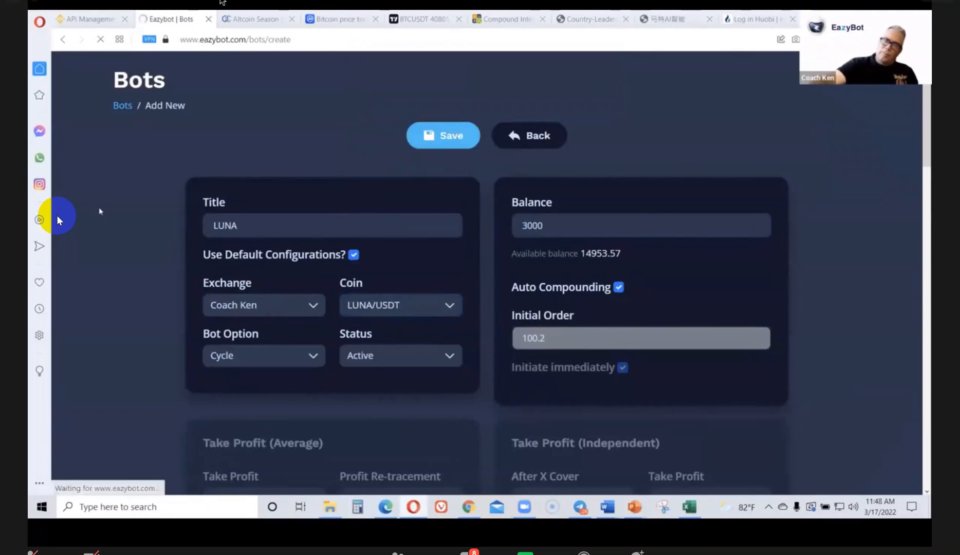